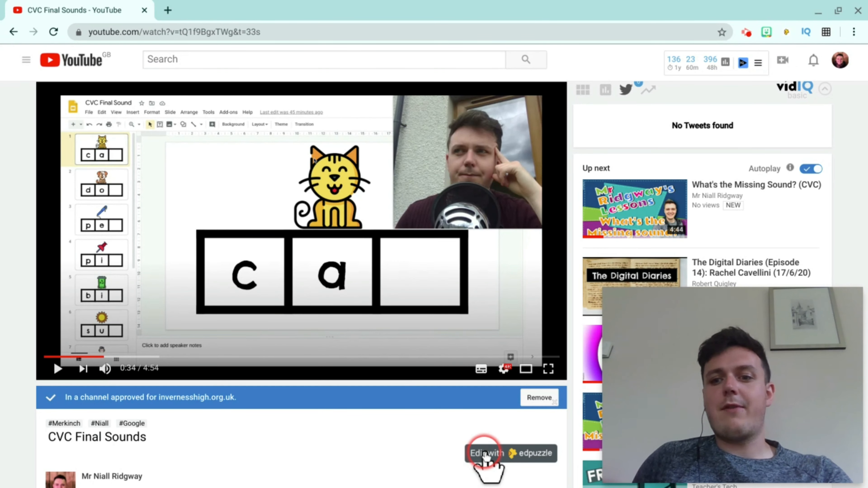
- Open the CVC Final Sounds video for editing in Edpuzzle and go to its question editor
left_click(510, 455)
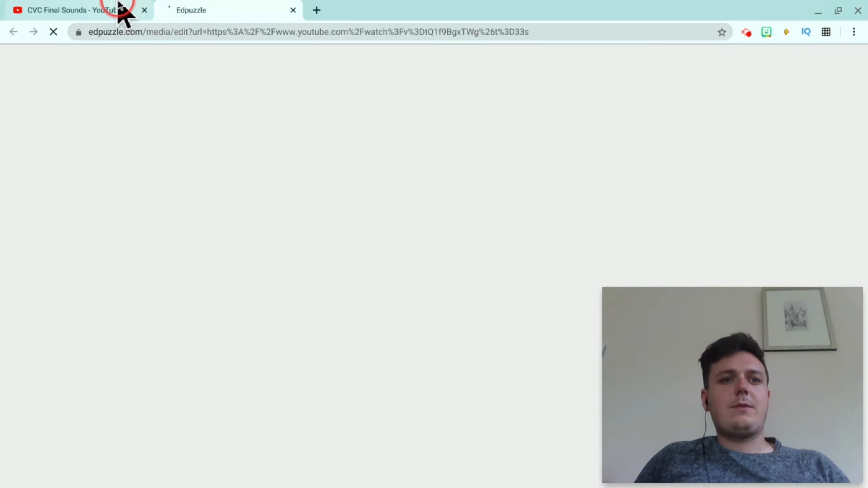
left_click(116, 14)
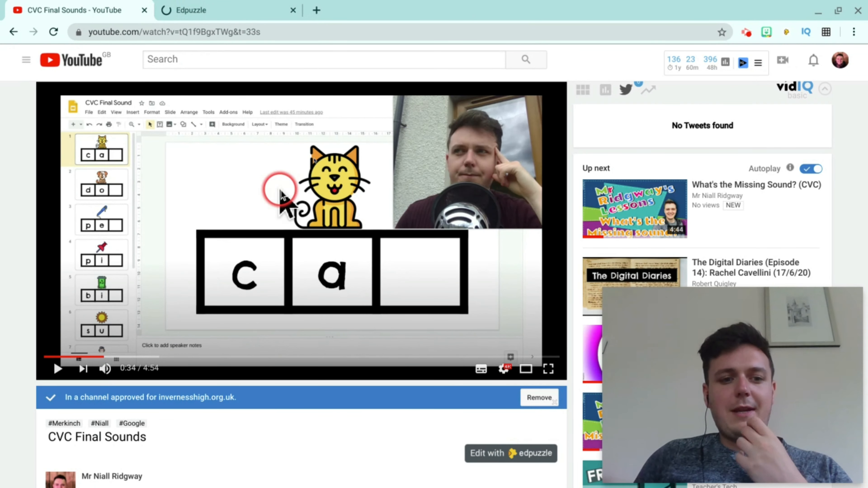
left_click(238, 10)
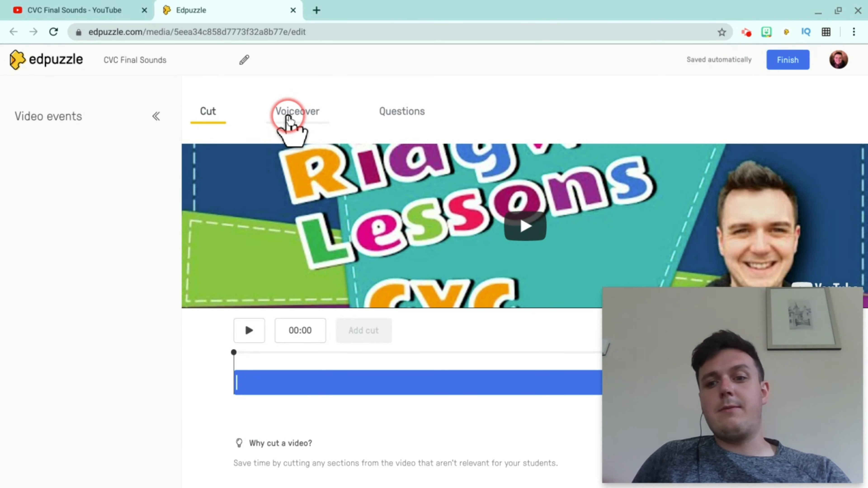
left_click(419, 117)
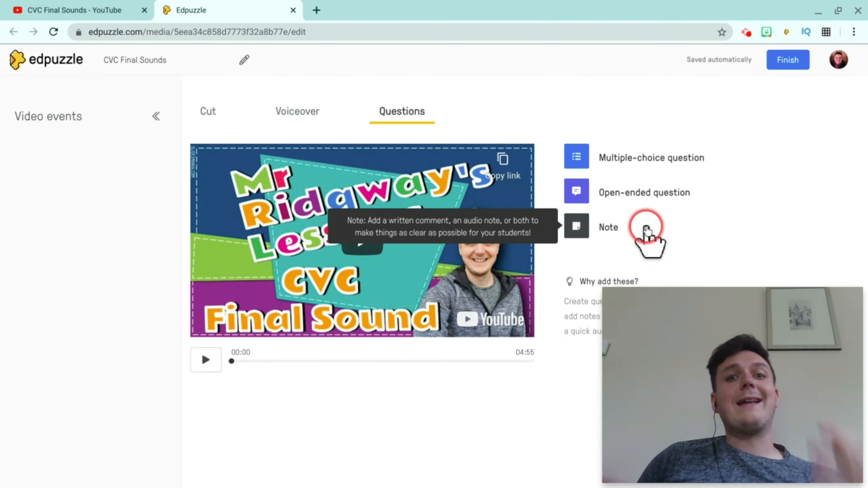
- Play the video and pause it at 00:34, where the last letter box beside "c a" is empty
left_click(205, 361)
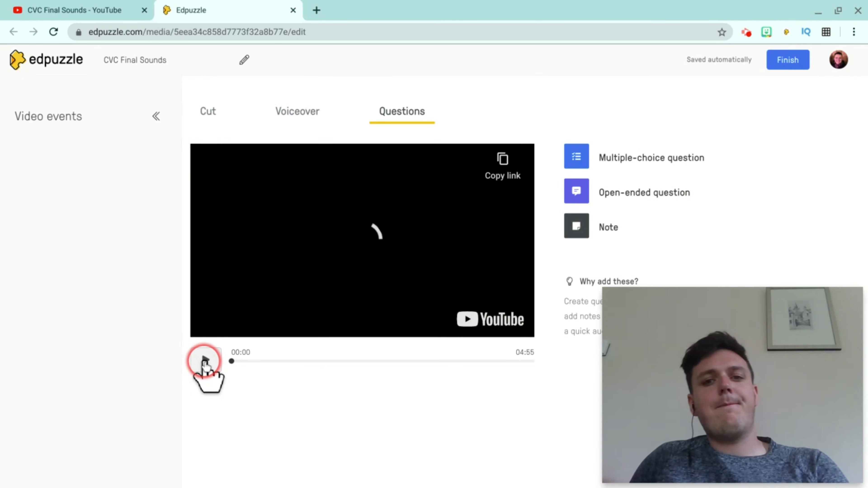
left_click(253, 362)
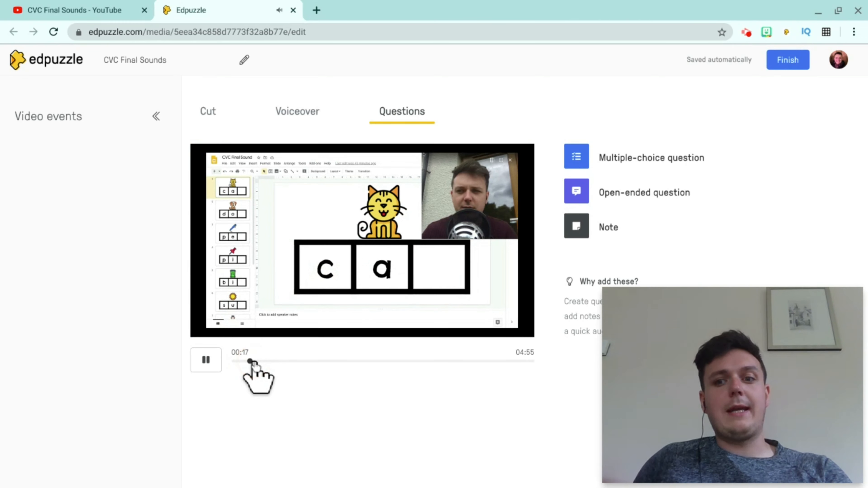
left_click_drag(252, 360, 269, 361)
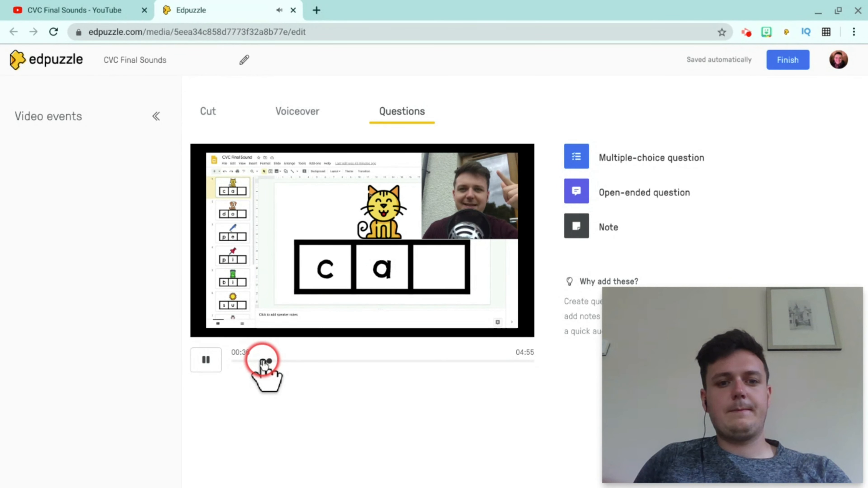
left_click(206, 359)
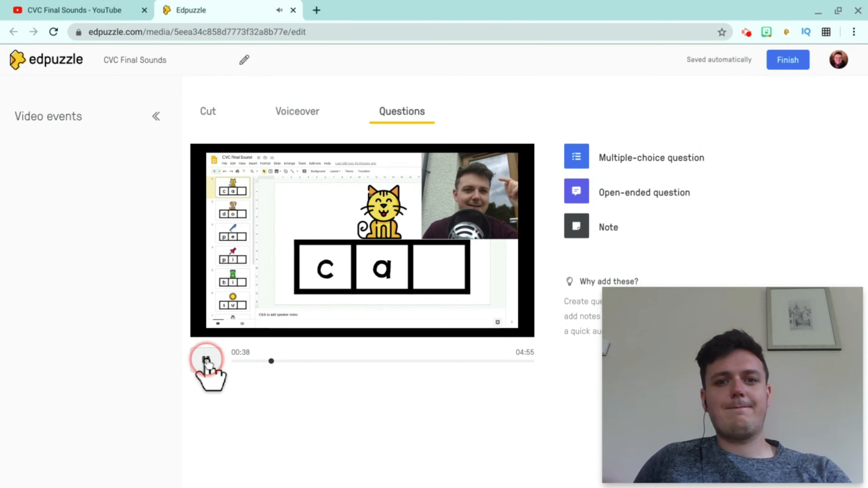
left_click_drag(254, 361, 266, 361)
left_click(206, 359)
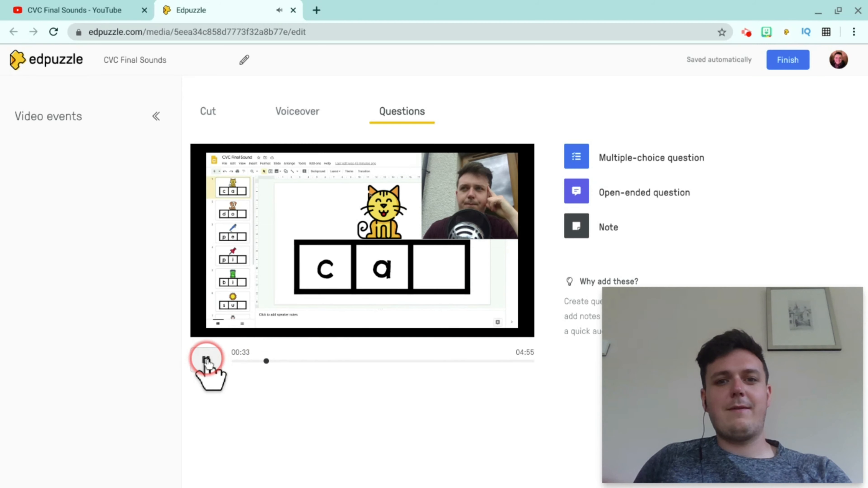
mouse_move(401, 213)
left_mouse_down()
mouse_move(424, 194)
mouse_move(417, 232)
mouse_move(295, 176)
mouse_move(334, 200)
mouse_move(323, 204)
mouse_move(415, 226)
mouse_move(450, 269)
mouse_move(452, 255)
mouse_move(433, 253)
mouse_move(439, 242)
left_mouse_up()
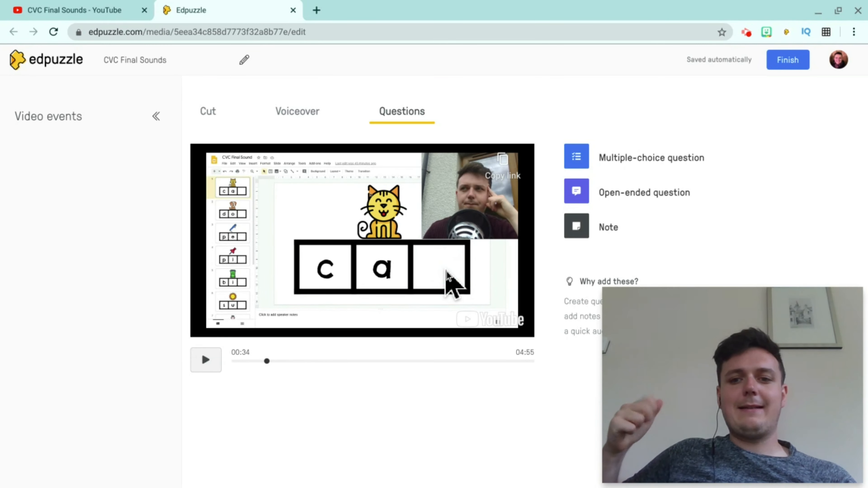
- Add a multiple-choice question at 00:34 reading "I wonder what the last sound is."
left_click(661, 155)
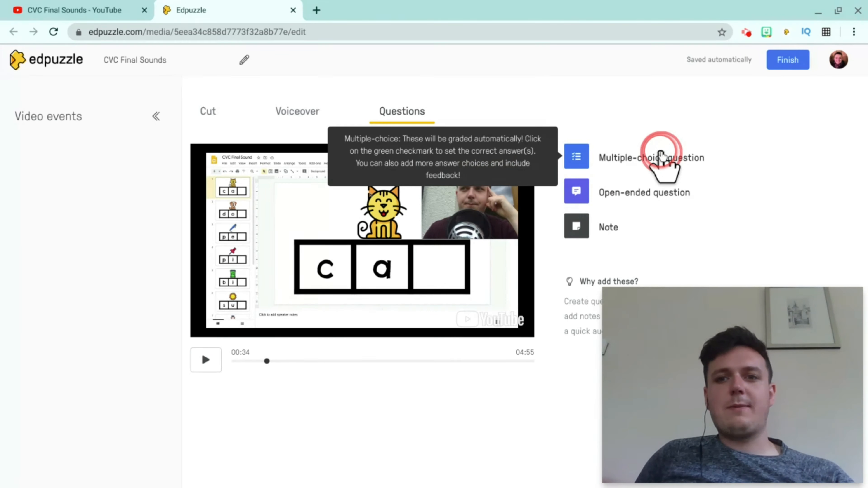
left_click_drag(769, 378, 42, 449)
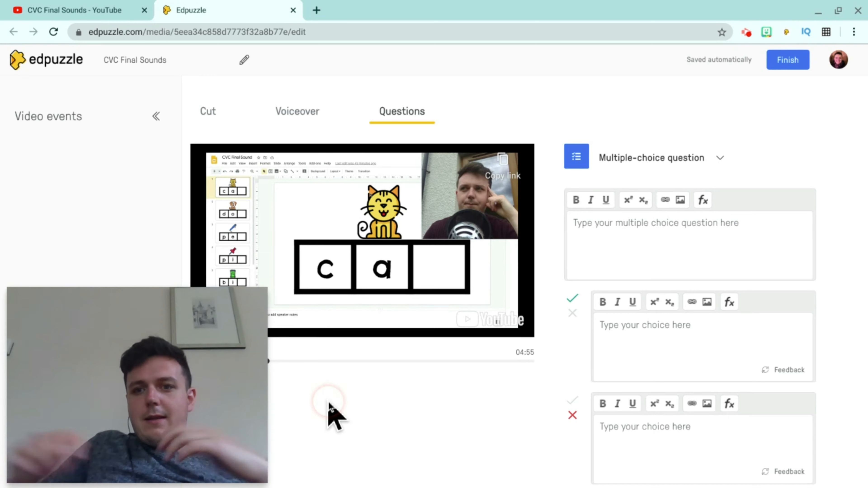
left_click(737, 241)
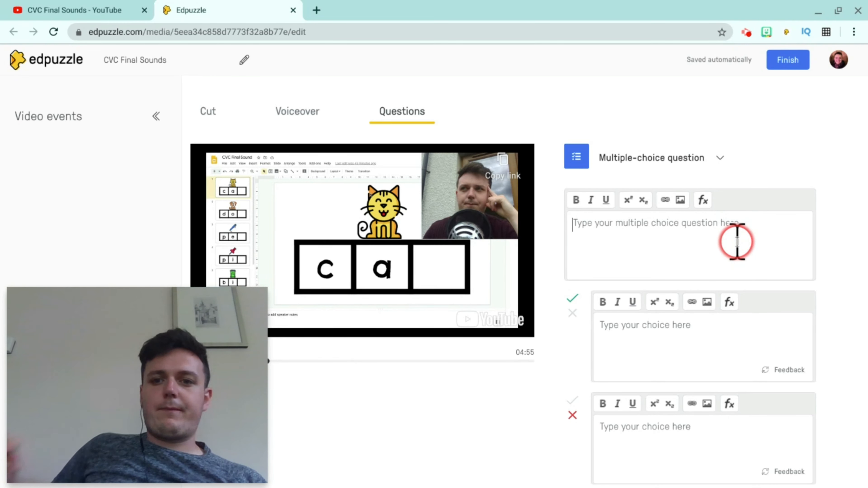
type("I wonder what the last sound is.")
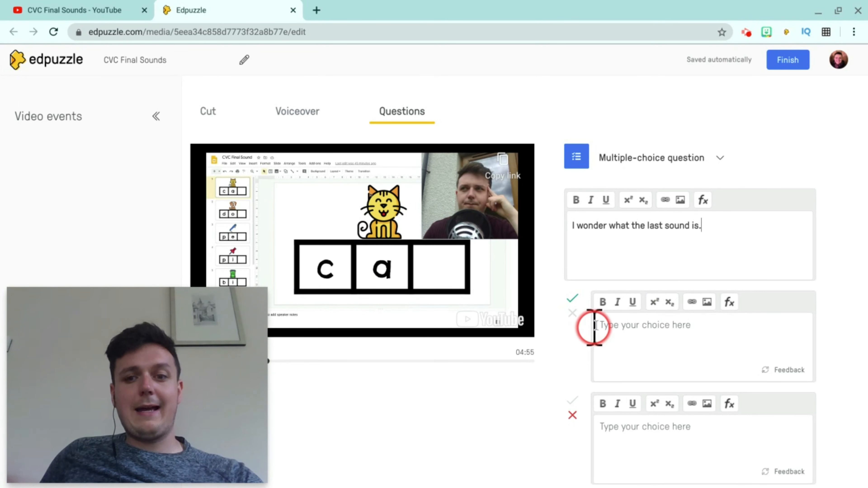
- Extend the question to four answer choices and make the third choice the correct one instead of the first
scroll(595, 326, "down", 5)
left_click(586, 328)
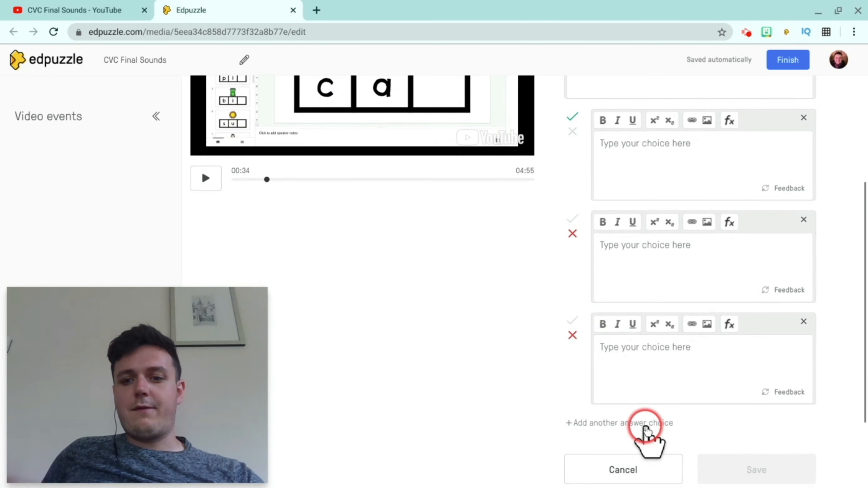
left_click(646, 428)
scroll(680, 444, "up", 3)
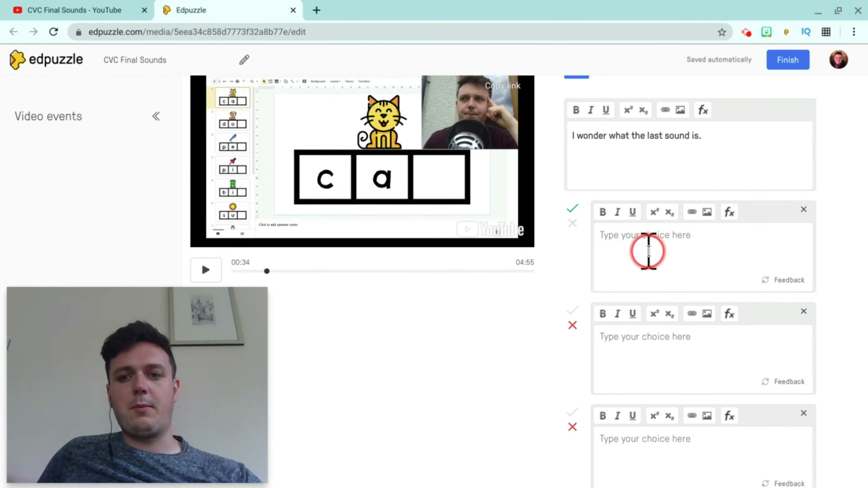
scroll(642, 260, "down", 1)
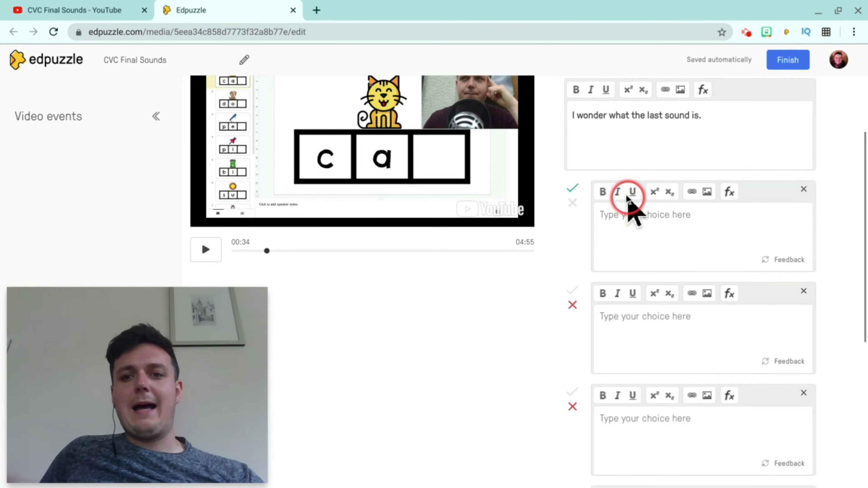
left_click(572, 204)
scroll(640, 244, "down", 1)
left_click(570, 348)
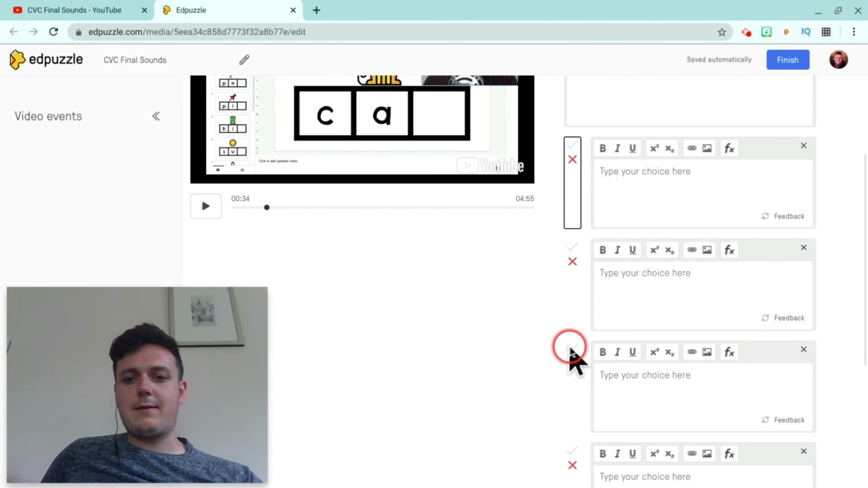
- Fill in the four answer choices in order as d, c, t and b
left_click(624, 395)
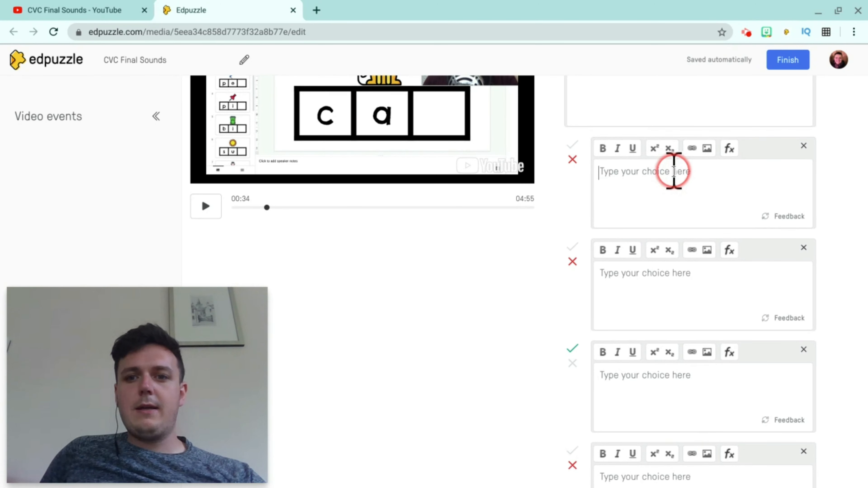
left_click(668, 181)
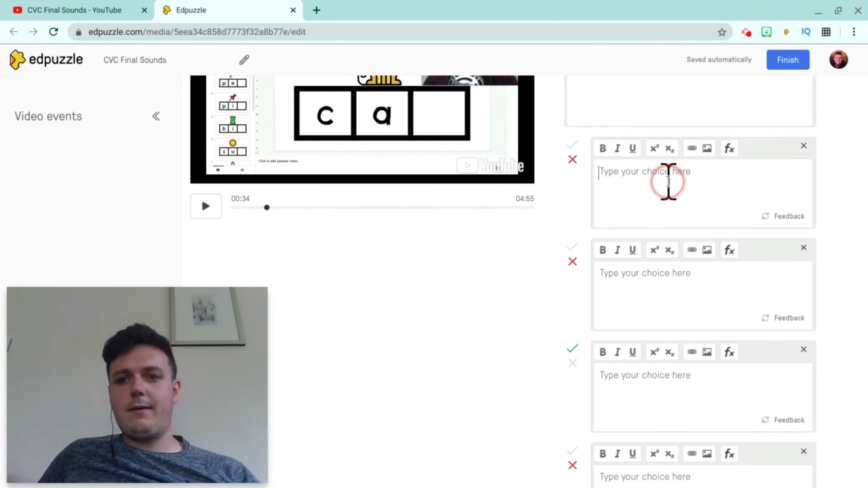
type("d")
left_click(668, 286)
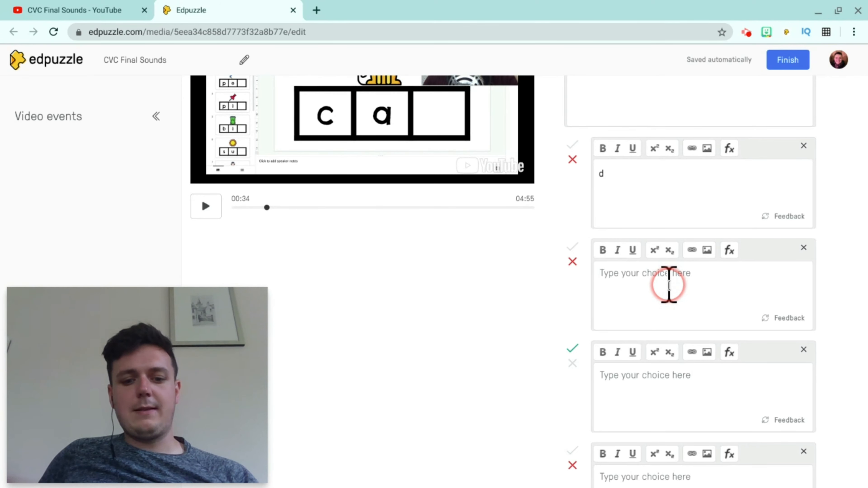
type("c")
left_click(684, 382)
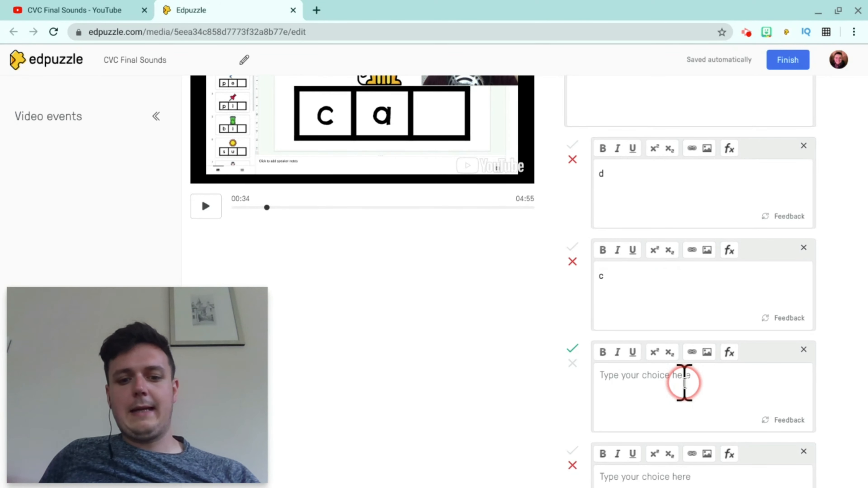
type("t")
scroll(682, 382, "down", 2)
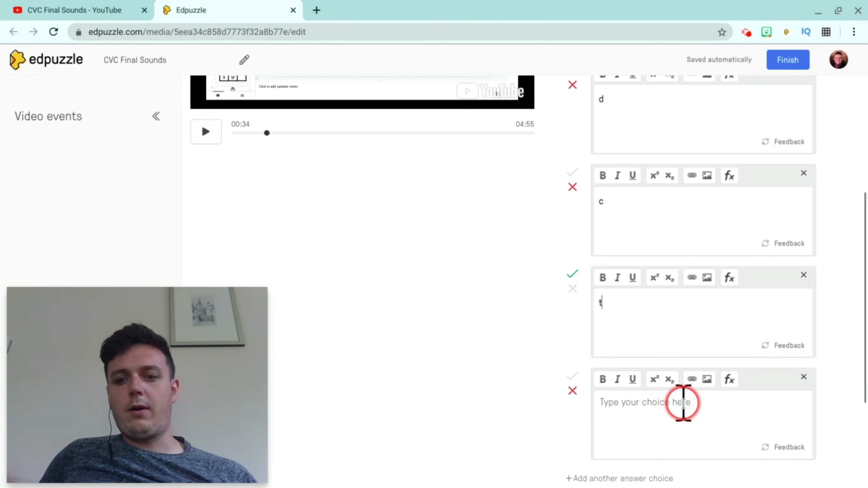
left_click(685, 410)
type("b")
- View the feedback field of answer choice "t", and return to its answer text without entering feedback
scroll(705, 362, "up", 3)
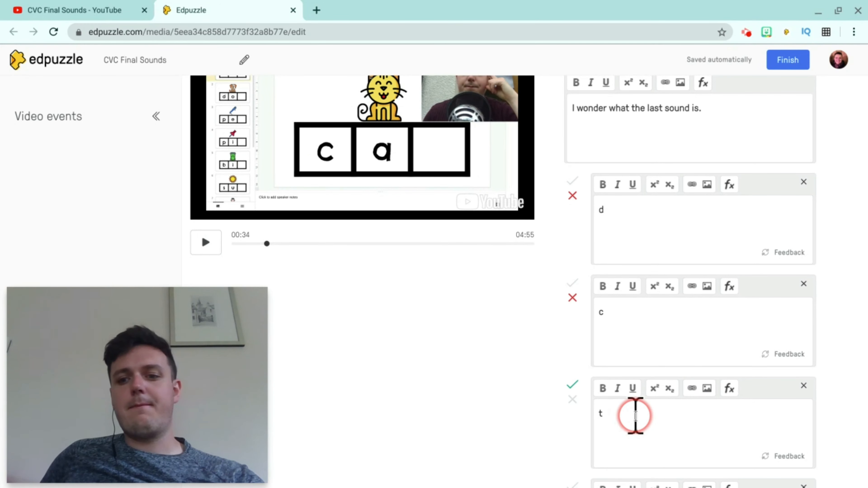
left_click(788, 457)
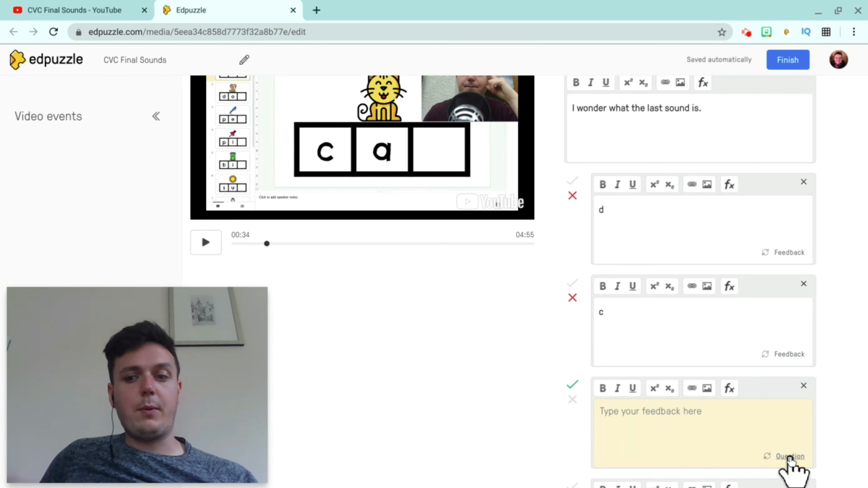
left_click(789, 457)
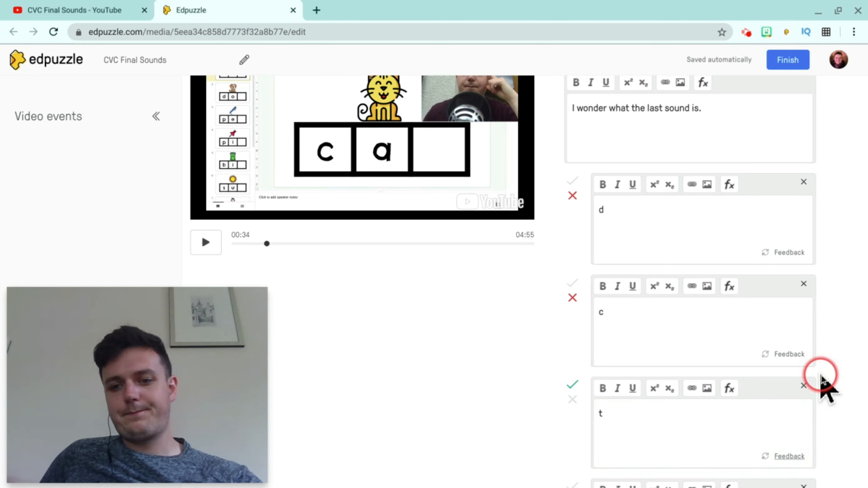
- Save the multiple-choice question about the last sound of the cat word
scroll(820, 376, "down", 3)
scroll(810, 352, "down", 4)
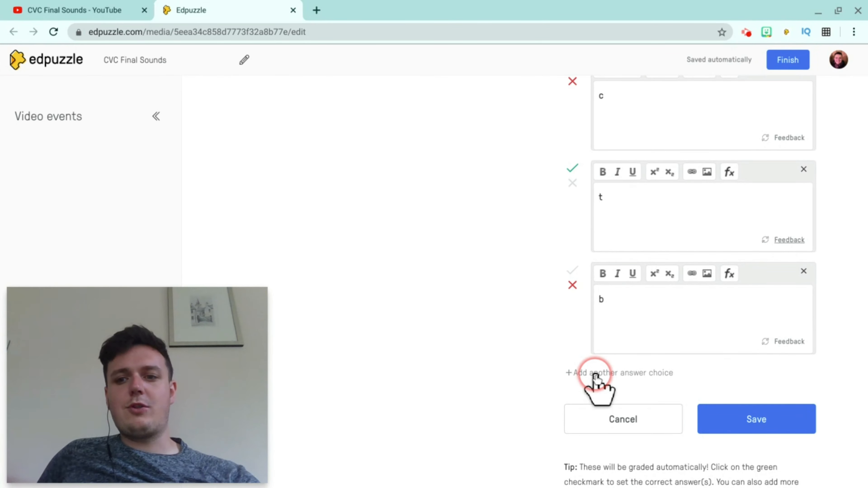
left_click(809, 419)
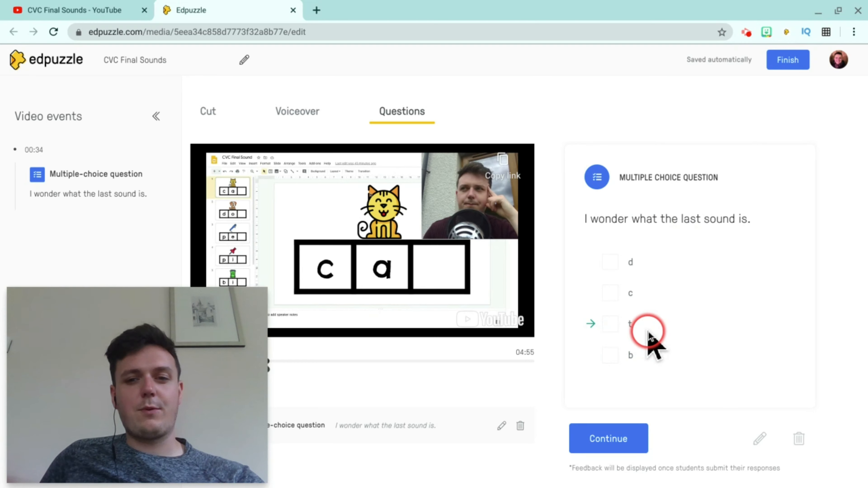
left_click_drag(592, 344, 618, 330)
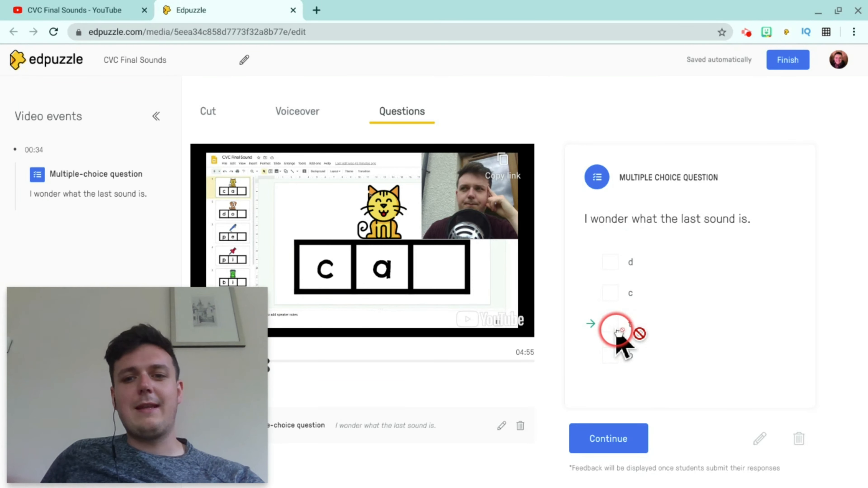
- Continue the video to 01:01 and add a multiple-choice question reading "I wonder what the last sound is."
left_click(633, 444)
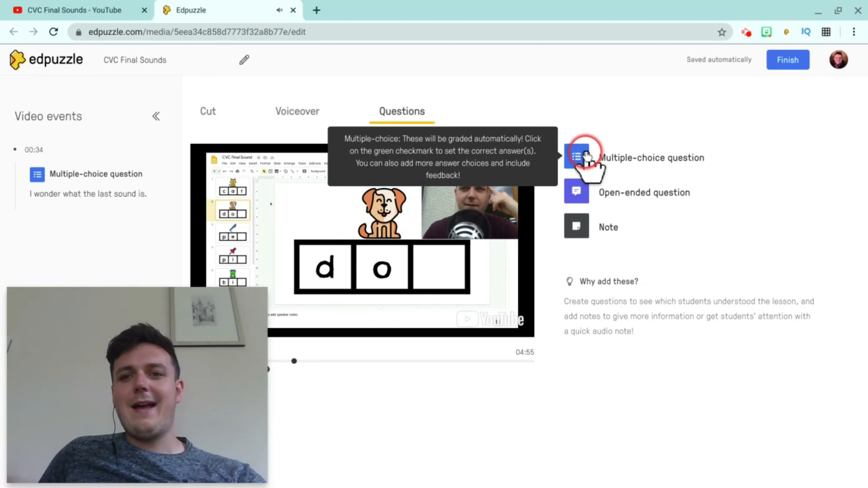
left_click(648, 162)
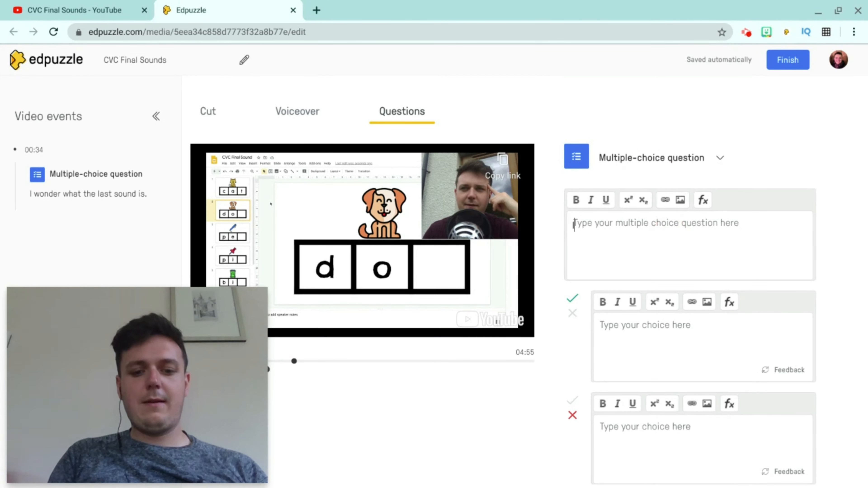
type("I wonder what the last sound is.")
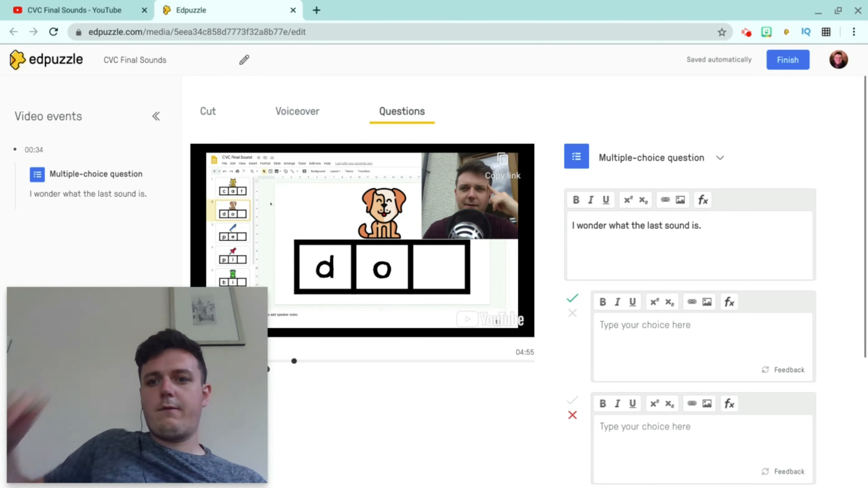
- Mark the first choice of the dog question as incorrect and extend the question to four answer choices
scroll(616, 325, "down", 2)
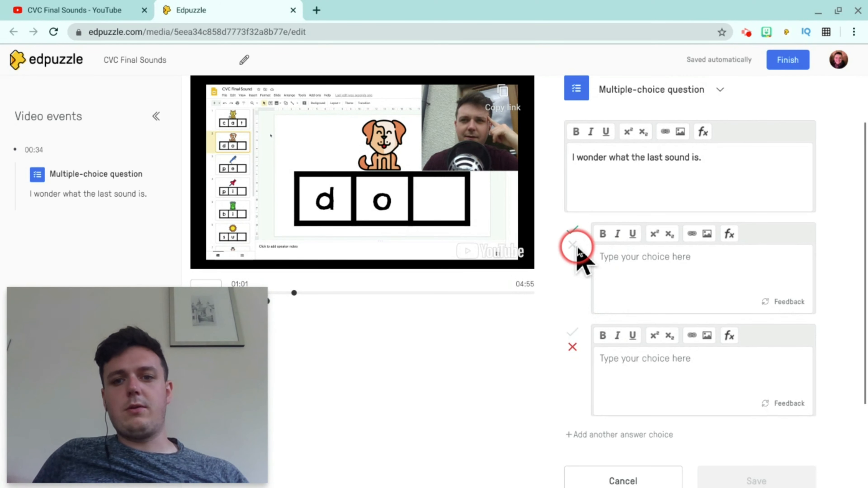
left_click(576, 248)
left_click(606, 436)
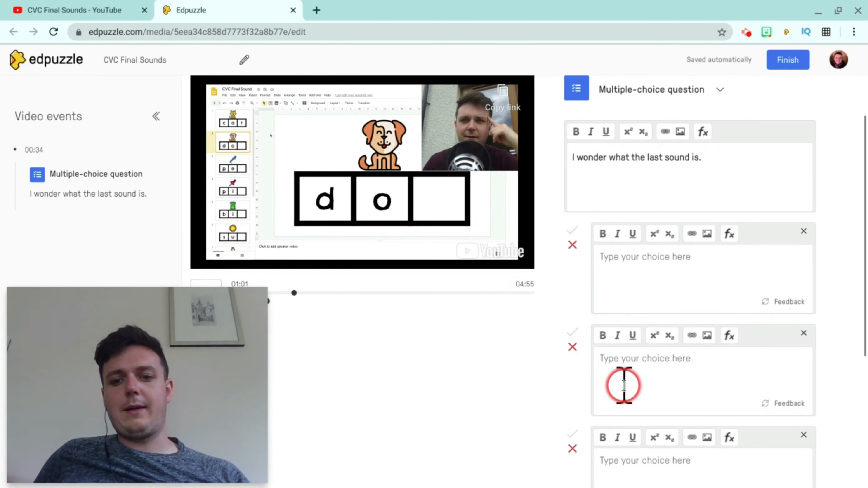
scroll(623, 386, "down", 4)
left_click(652, 407)
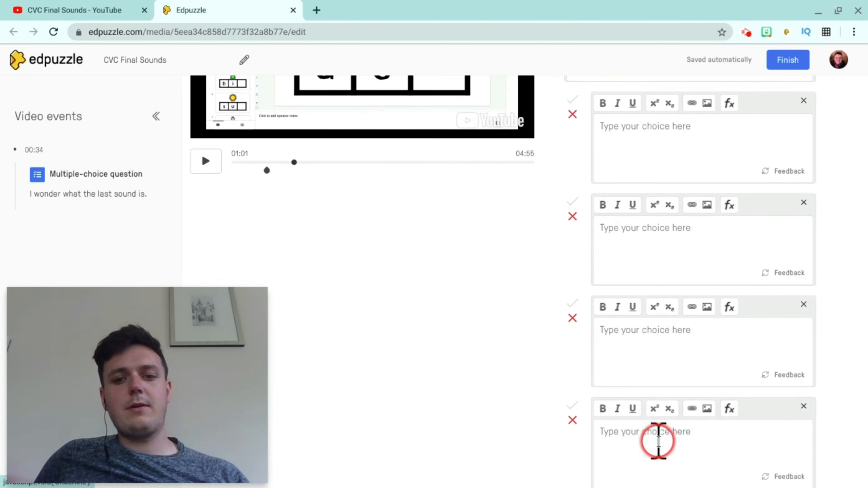
- Mark the fourth choice of the dog question as correct and enter "g" as its answer
left_click(574, 408)
left_click(682, 438)
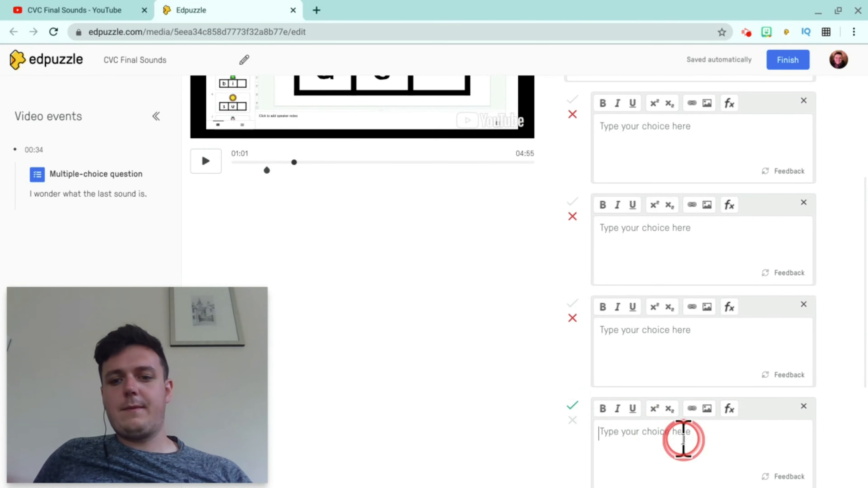
scroll(682, 393, "up", 1)
scroll(681, 364, "down", 5)
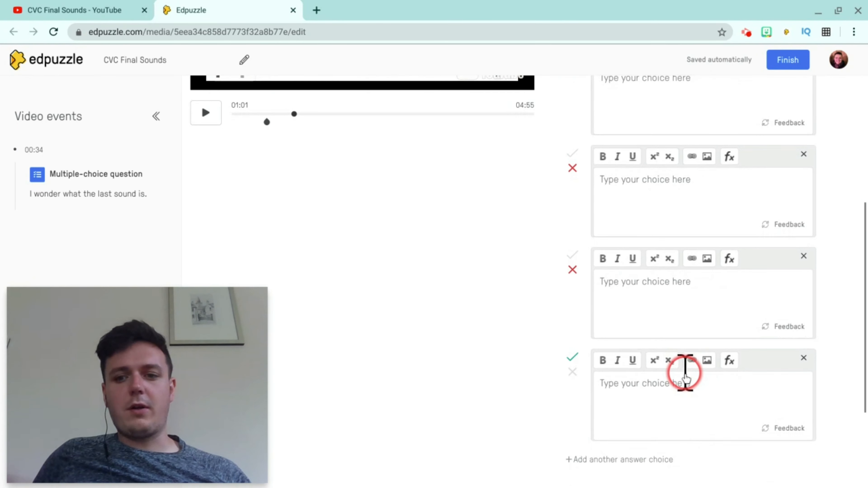
scroll(666, 349, "up", 3)
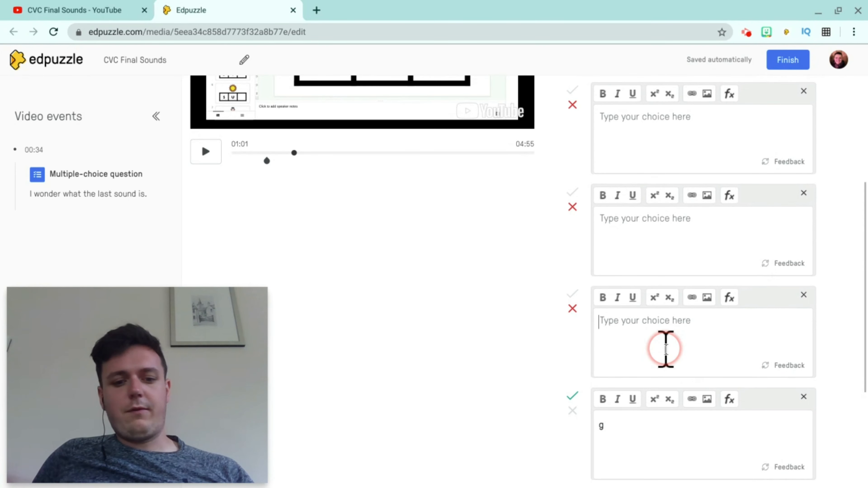
- Fill the dog question's three incorrect choices with "a", "f" and "s"
type("s")
scroll(664, 345, "up", 2)
left_click(664, 336)
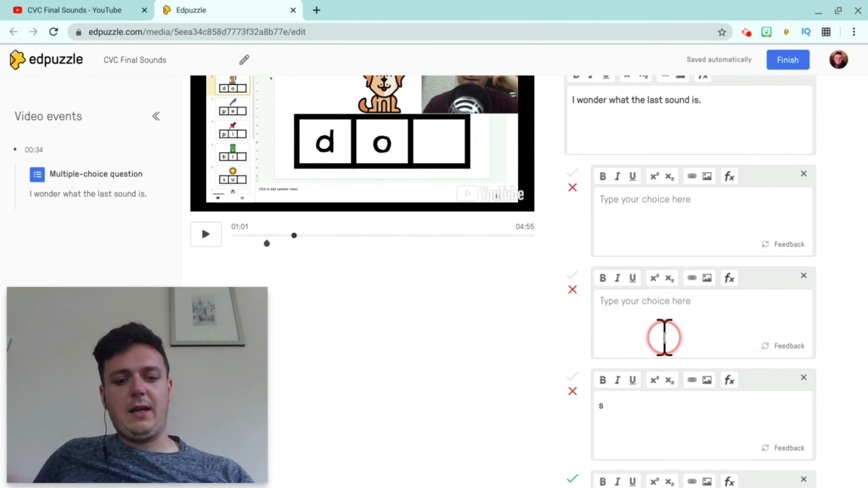
type("f")
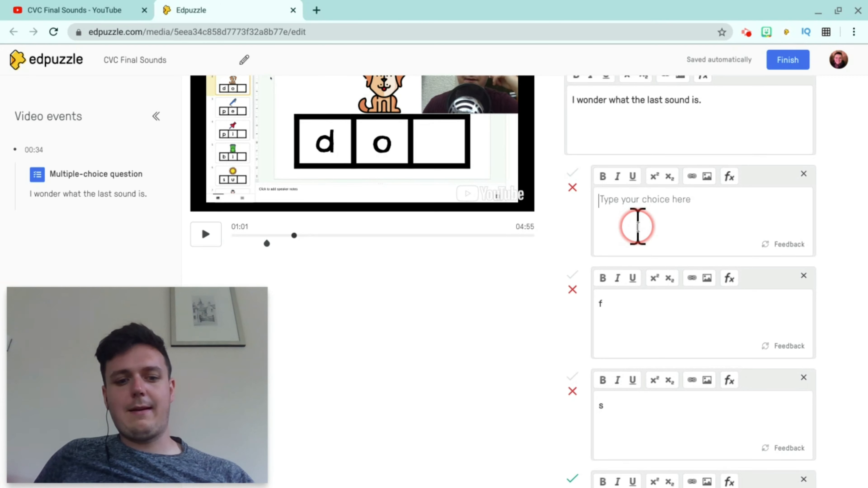
left_click(659, 241)
type("a")
scroll(659, 241, "down", 4)
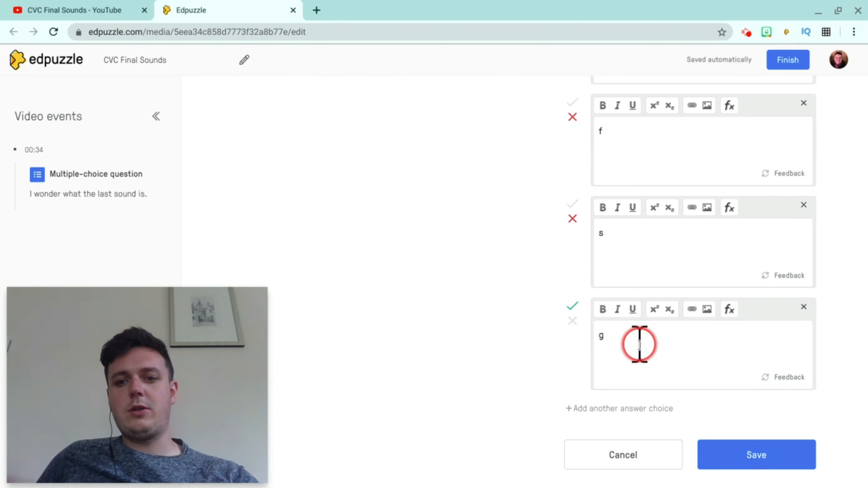
- Review the dog question's four answer choices and save the question
scroll(659, 191, "up", 7)
scroll(687, 258, "down", 5)
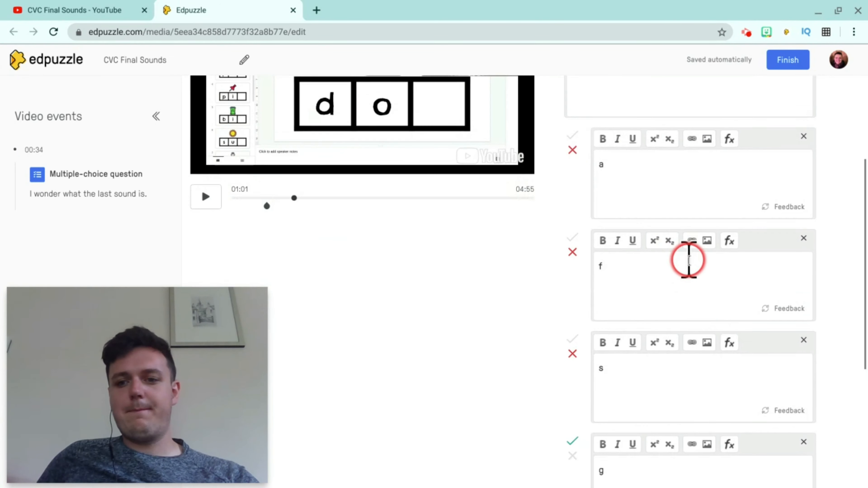
scroll(759, 387, "down", 3)
left_click(783, 453)
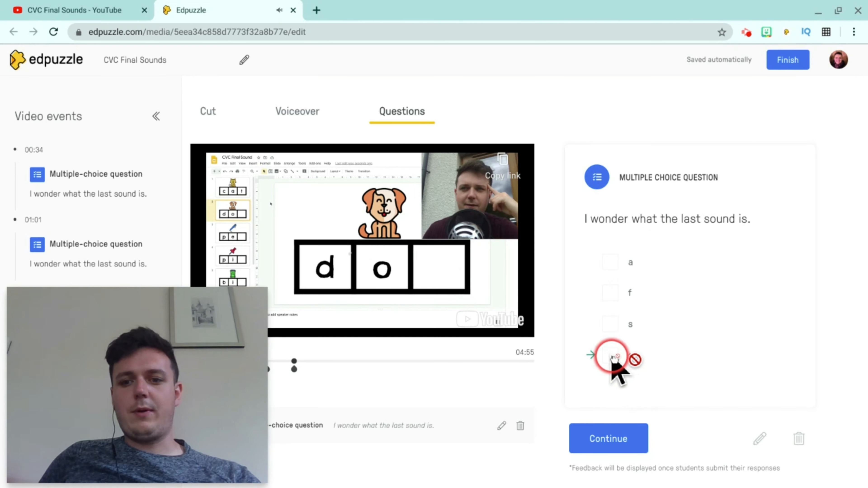
- Continue the video past the dog question, pause it at 01:06, and select the first question's marker on the timeline
left_click(611, 438)
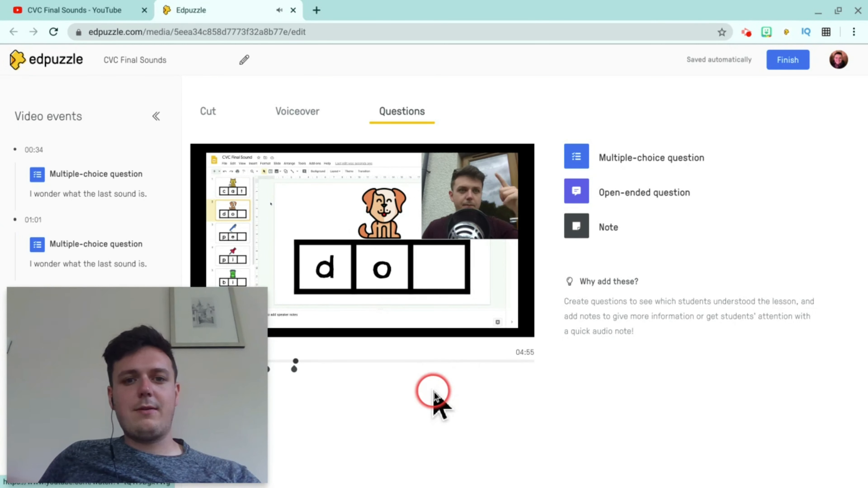
left_click_drag(223, 362, 736, 413)
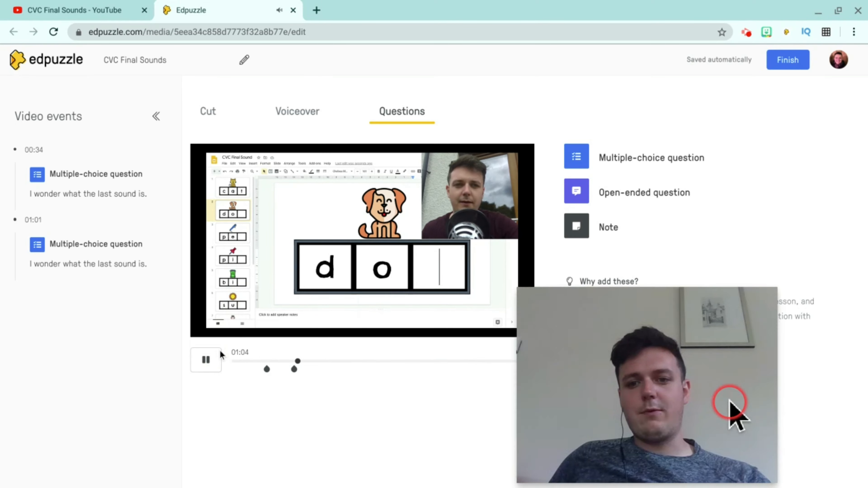
left_click(209, 359)
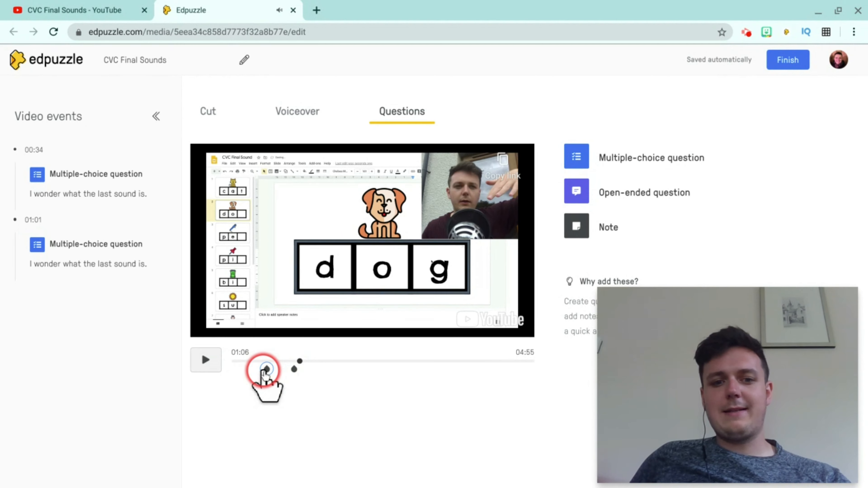
left_click(266, 369)
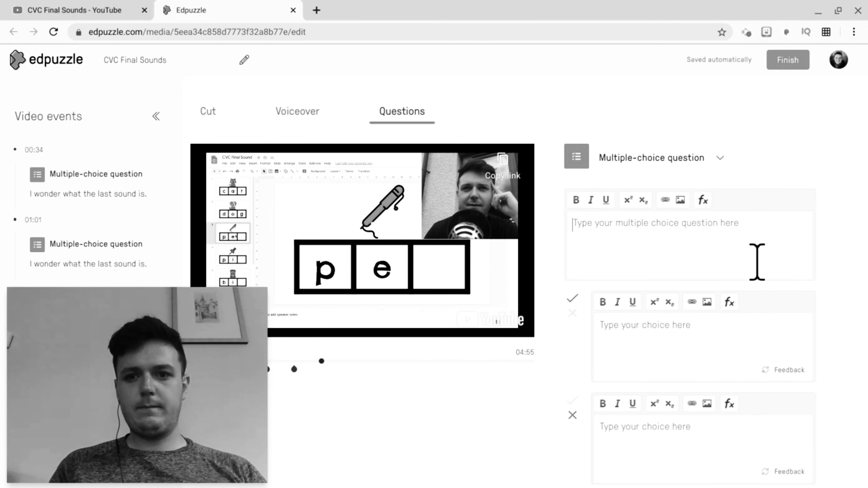
- Enter "n" as the correct choice and "s" as an incorrect choice of the pen question
left_click(738, 348)
type("n")
scroll(737, 349, "down", 3)
left_click(662, 358)
type("s")
left_click(660, 386)
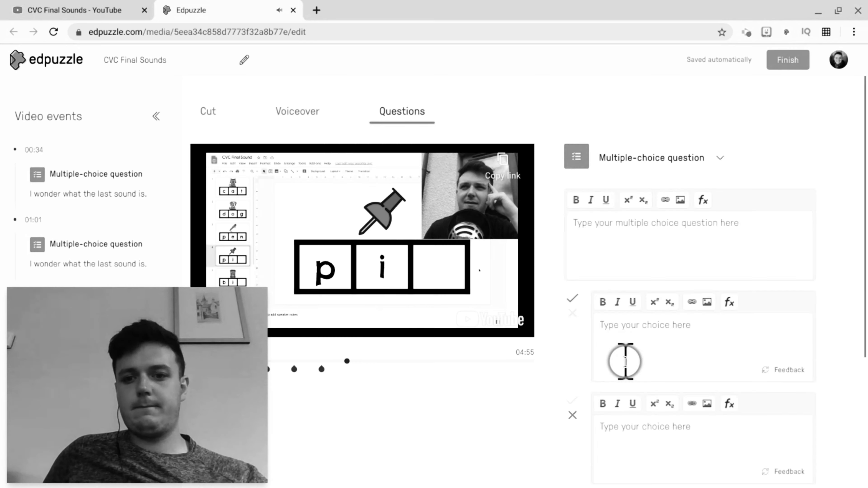
- Write "I wonder what the last sound is?" for the pin word at 01:52, with "n" as the correct choice
type("I wonder what the last sound is?")
left_click(620, 359)
type("n")
scroll(636, 356, "down", 3)
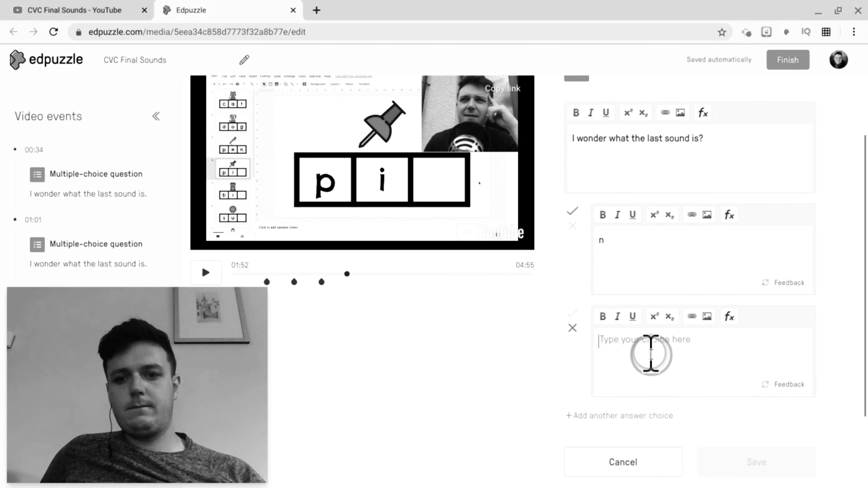
- Add the incorrect choices "p", "a" and "z" to the pin question and save it
left_click(651, 354)
type("p")
left_click(642, 412)
type("a")
left_click(640, 397)
type("z")
left_click(699, 403)
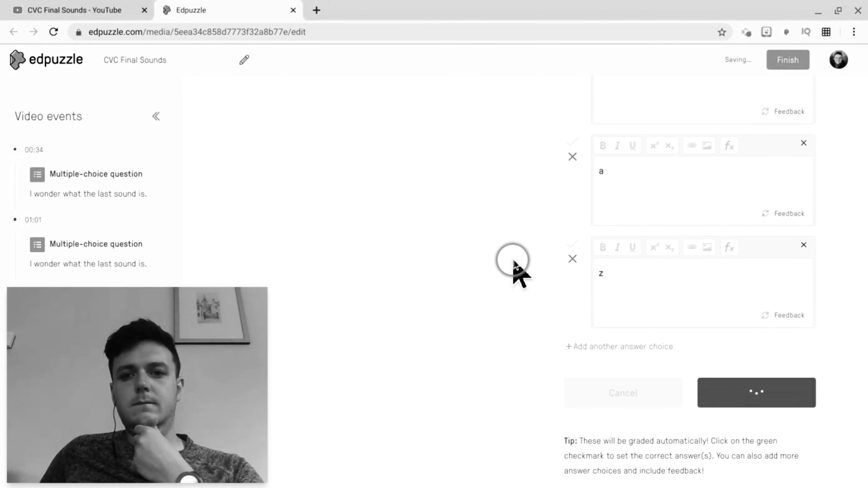
- Move the video to the bin word at 02:20 and add a multiple-choice question reading "I wonder what the last sound is?"
left_click(587, 426)
left_click(369, 363)
left_click(443, 277)
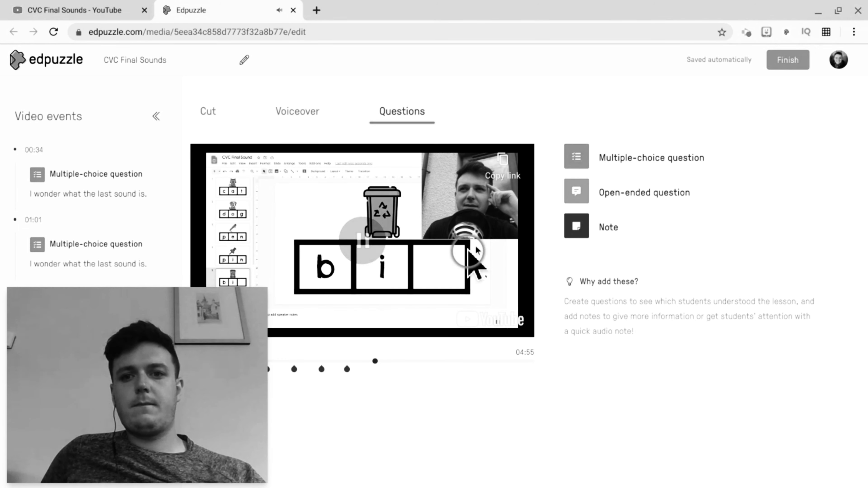
left_click(645, 160)
left_click(648, 248)
type("I wonder what the last sound is?")
- Enter "b" as an incorrect first choice and "n" as the correct second choice of the bin question
left_click(660, 333)
type("b")
left_click(574, 314)
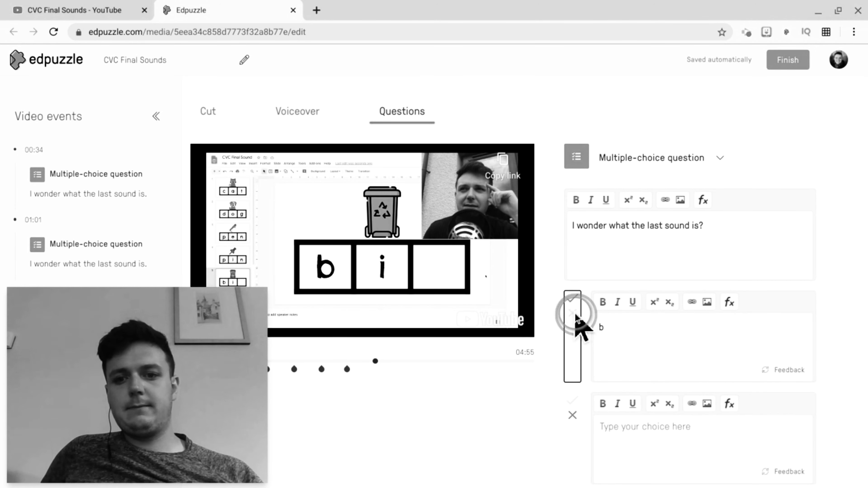
left_click(572, 399)
type("c")
scroll(651, 358, "down", 5)
key("BackSpace")
type("n")
- Add the incorrect choices "c" and "w" to the bin question and save it
left_click(625, 329)
type("c")
left_click(633, 432)
type("w")
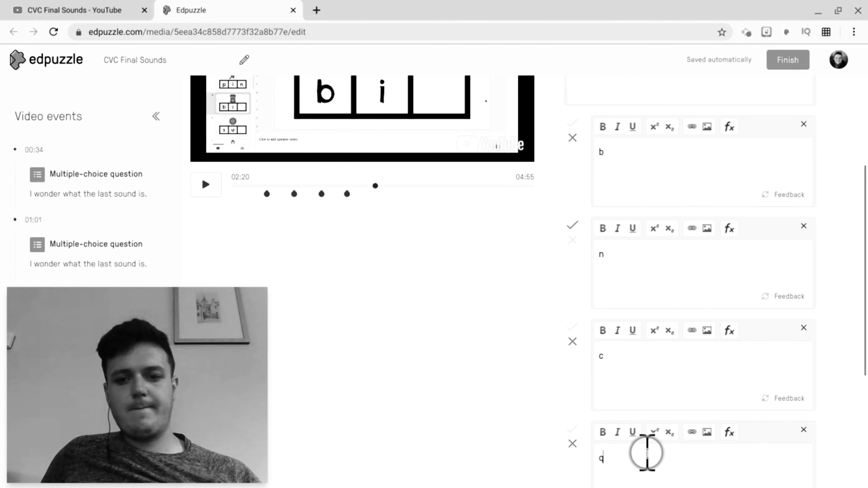
scroll(654, 369, "down", 4)
left_click(723, 425)
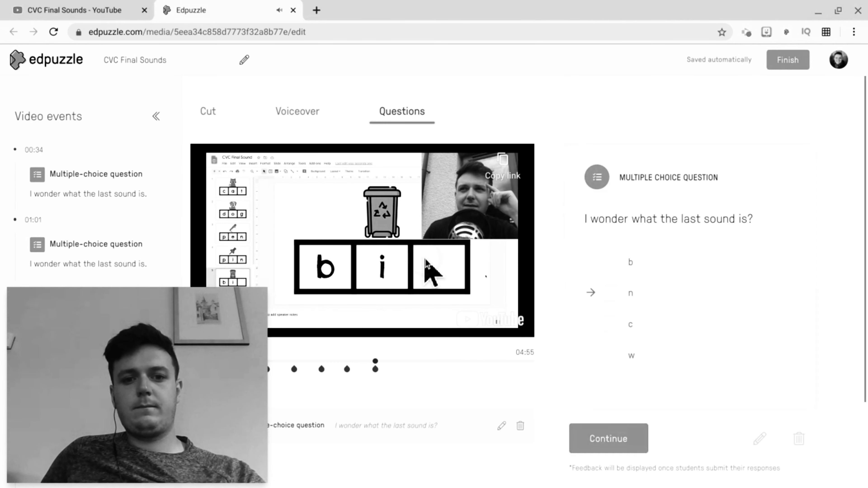
- Move the video to the sun word at 02:44 and add a multiple-choice question reading "I wonder what the last sound is?"
left_click(439, 346)
left_click(391, 359)
left_click(401, 360)
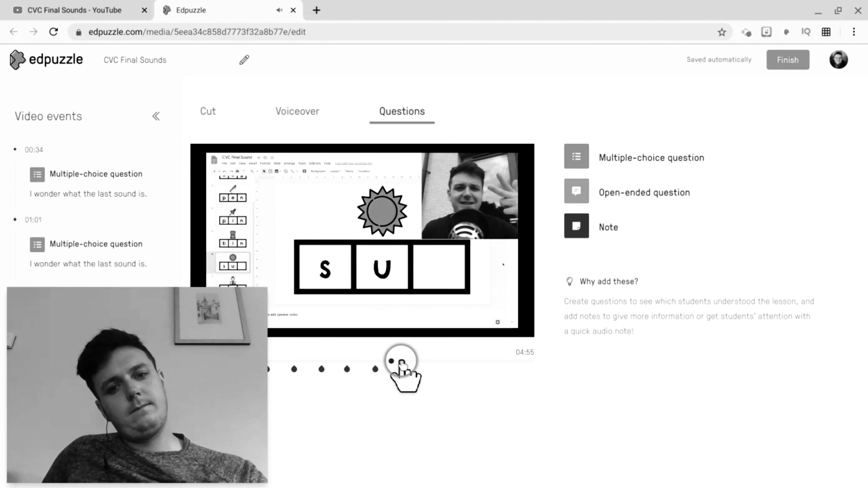
left_click(427, 322)
left_click(401, 358)
left_click(401, 359)
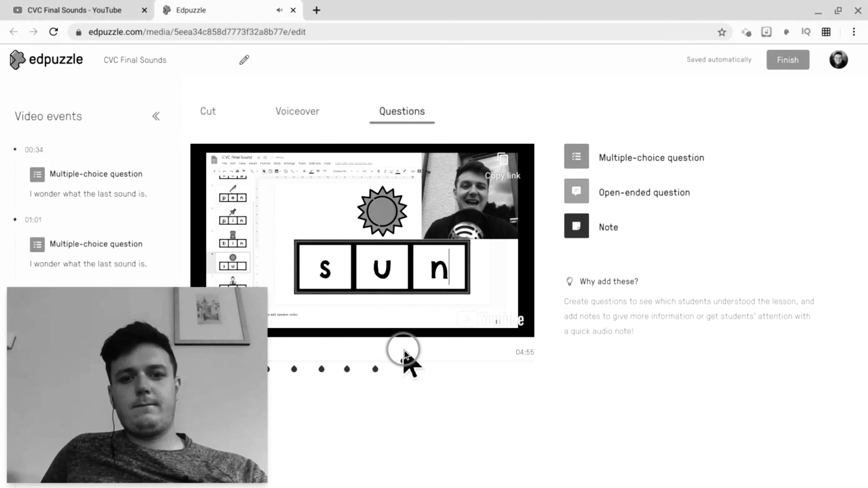
left_click(398, 361)
left_click(575, 156)
- Enter "n" as the correct first choice of the sun question
left_click(612, 360)
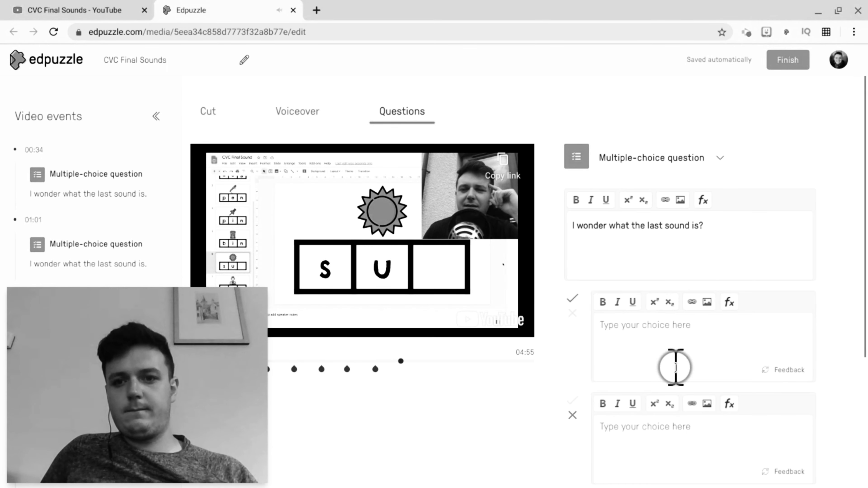
type("d")
left_click(630, 342)
key("BackSpace")
type("n")
- Add the incorrect choices "a", "v" and "b" to the sun question and save it
left_click(653, 362)
type("a")
left_click(660, 343)
type("v")
left_click(666, 360)
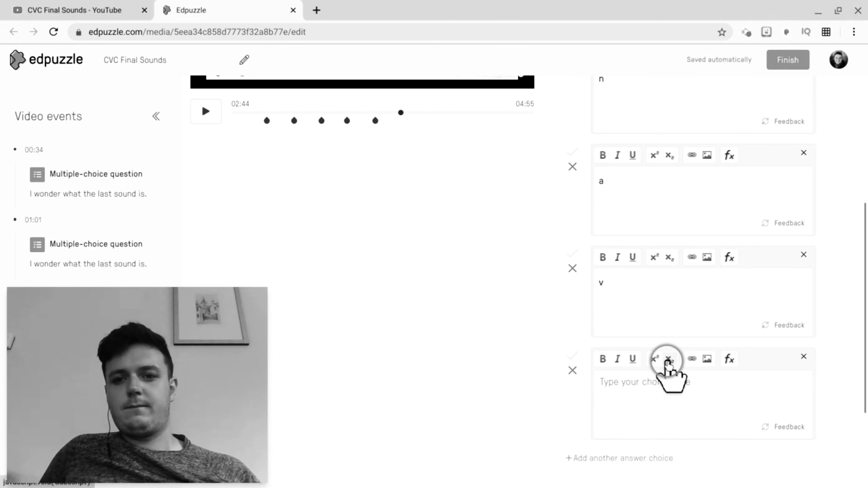
type("b")
scroll(681, 337, "up", 1)
scroll(682, 338, "down", 3)
left_click(729, 414)
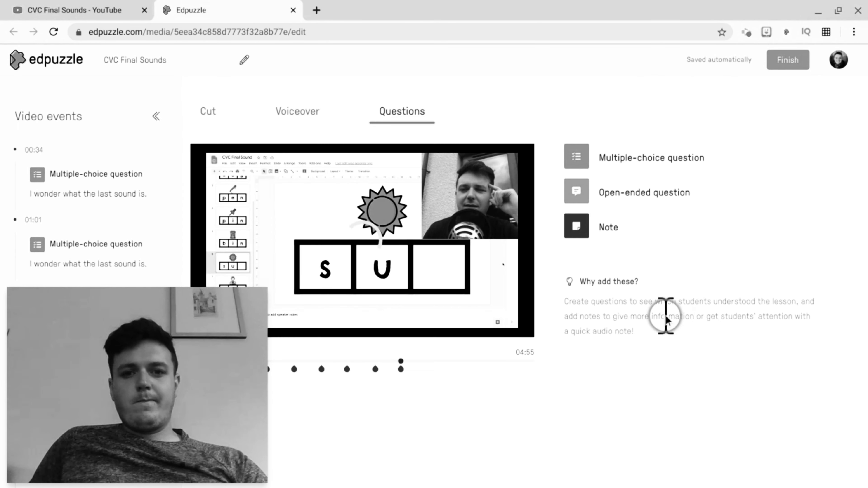
- Move the video to the man word at 03:11 and add a multiple-choice question reading "I wonder what the last sound is?"
left_click(367, 236)
left_click(642, 439)
left_click(416, 360)
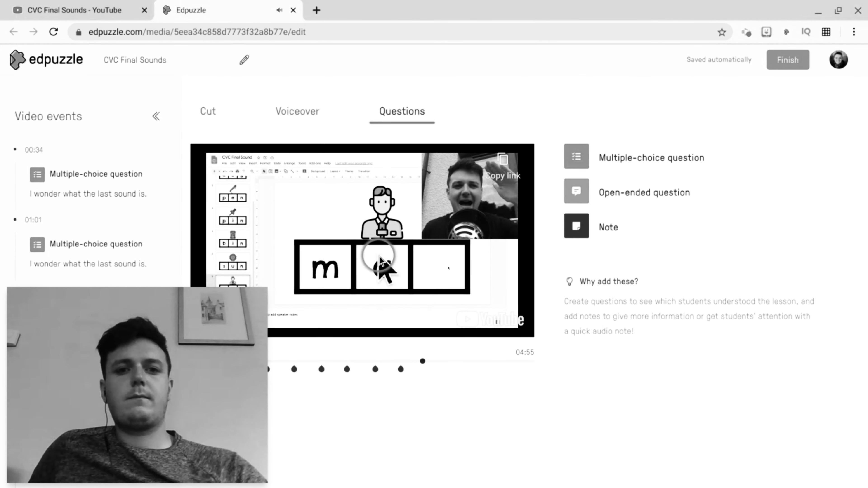
left_click(615, 158)
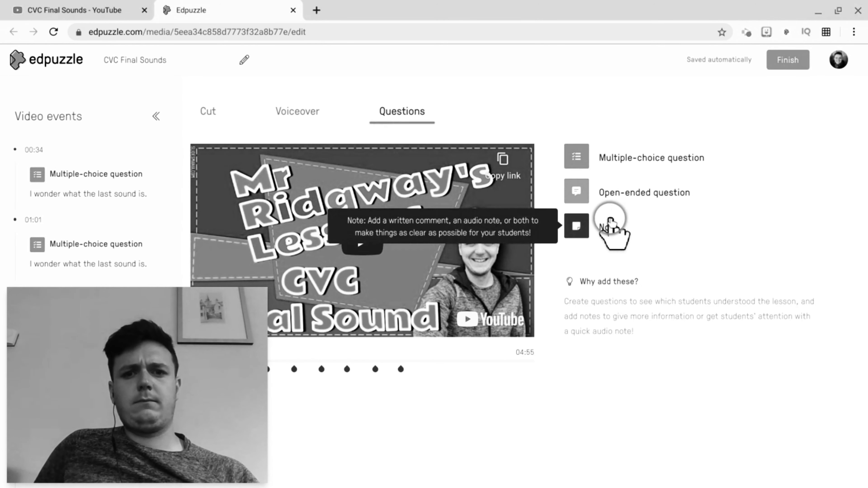
left_click(431, 364)
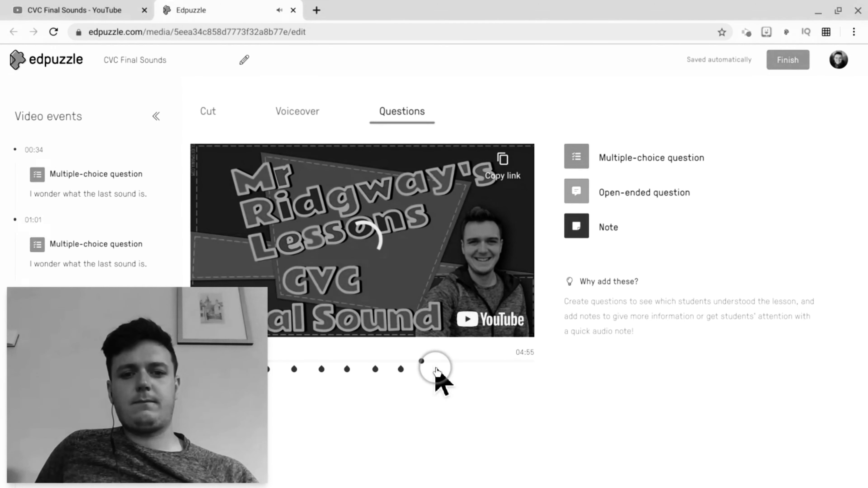
left_click(607, 164)
left_click(615, 235)
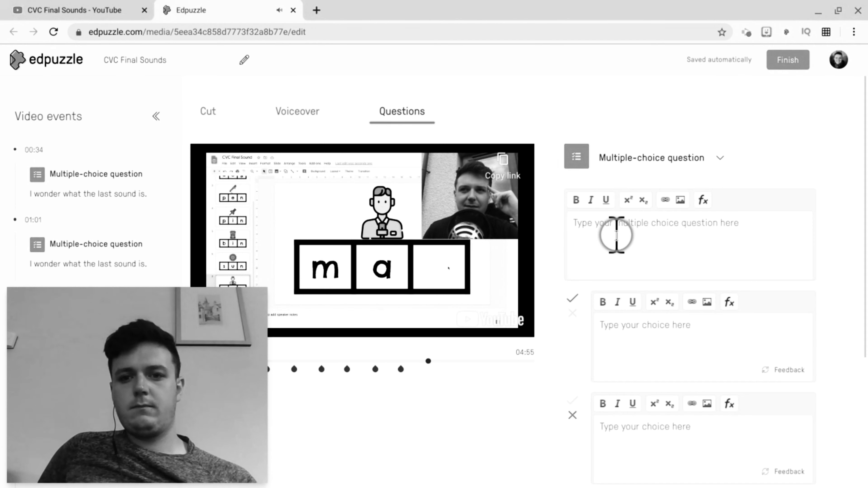
type("I wonder what the last sound is?")
- Enter "n" as the correct choice and "a" as an incorrect choice of the man question
left_click(706, 335)
type("n")
scroll(700, 392, "down", 1)
left_click(700, 403)
type("a")
- Add the incorrect choices "b" and "p" to the man question and save it
scroll(680, 407, "down", 2)
left_click(660, 405)
type("b")
scroll(674, 423, "down", 4)
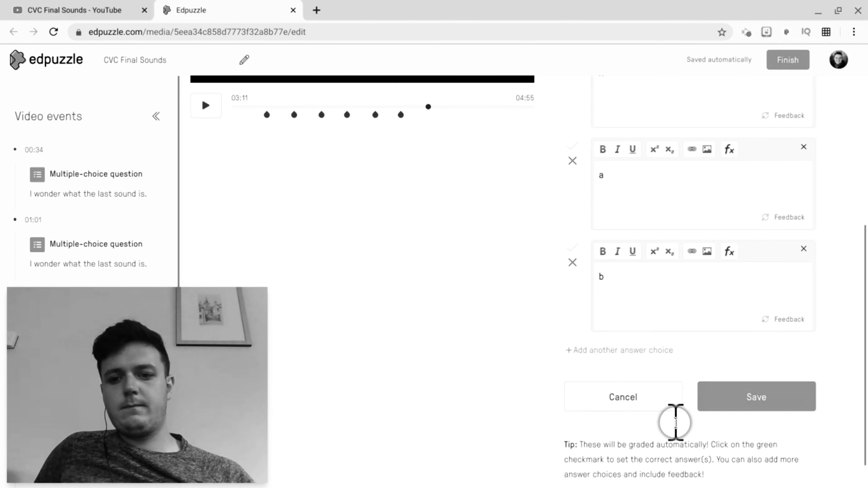
left_click(630, 349)
type("p")
left_click(709, 361)
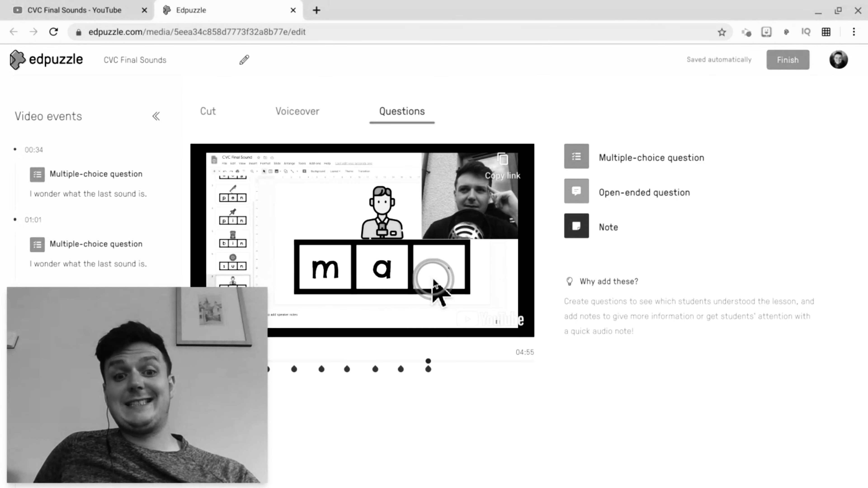
- Move the video to the sad word at 03:42 and add a multiple-choice question reading "I wonder what the last sound is?"
left_click(444, 357)
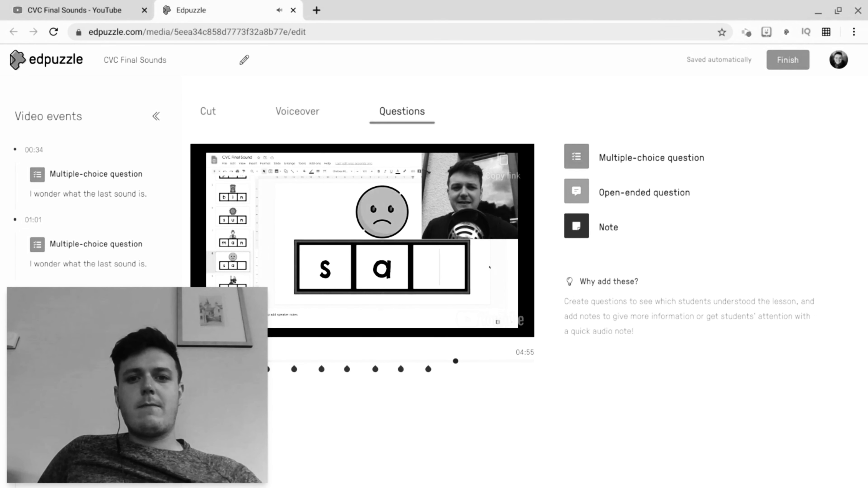
left_click(643, 161)
left_click(633, 248)
type("I wonder what the last sound is?")
- Enter "v" as an incorrect first choice and "d" as the correct second choice of the sad question
left_click(655, 332)
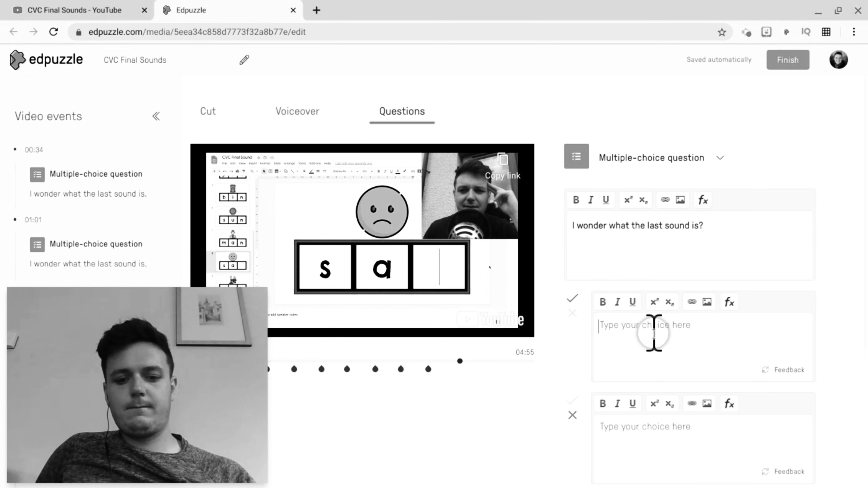
type("v")
left_click(573, 312)
left_click(573, 400)
left_click(624, 443)
type("d")
- Add the incorrect choices "h" and "j" to the sad question and save it
scroll(624, 444, "down", 4)
left_click(642, 356)
left_click(652, 383)
type("h")
scroll(652, 384, "down", 2)
left_click(643, 375)
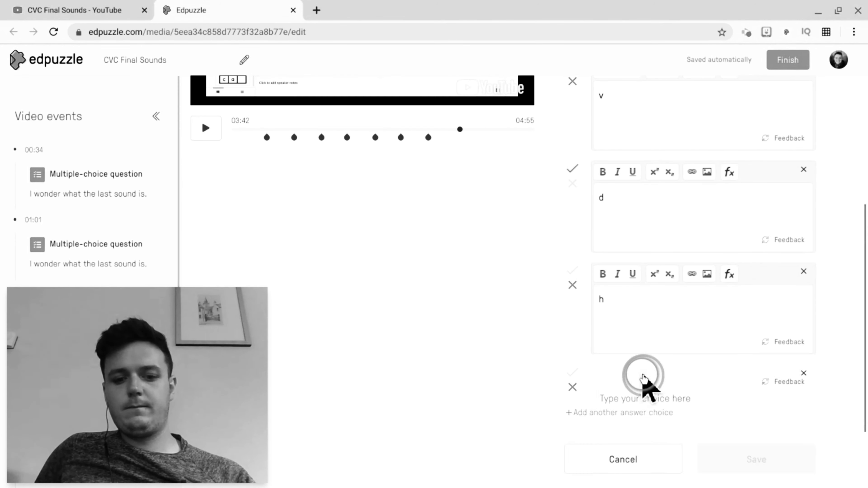
left_click(646, 415)
type("j")
scroll(717, 427, "down", 2)
left_click(751, 461)
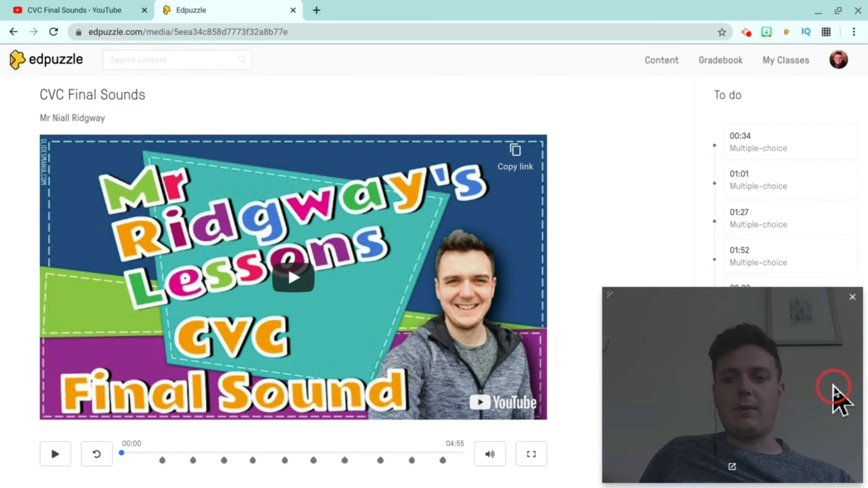
left_click_drag(837, 398, 68, 427)
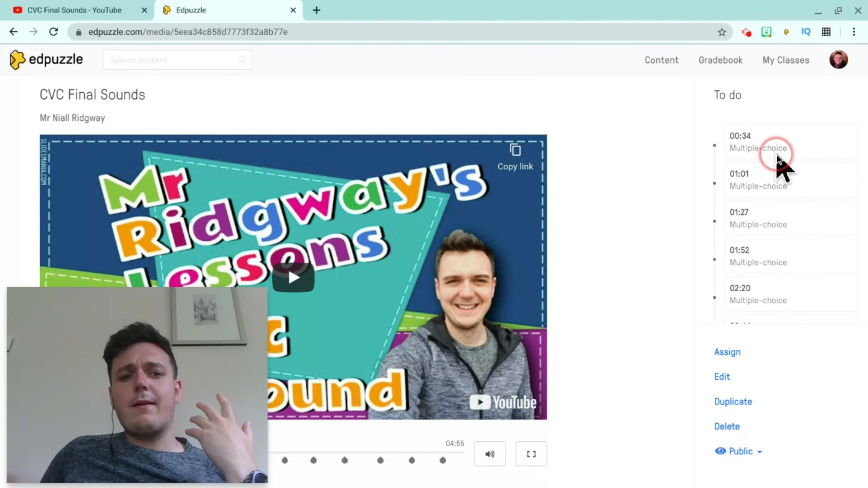
- Open the class assignment options for the CVC Final Sounds lesson and select the teacher's own Literacy class
scroll(798, 259, "down", 2)
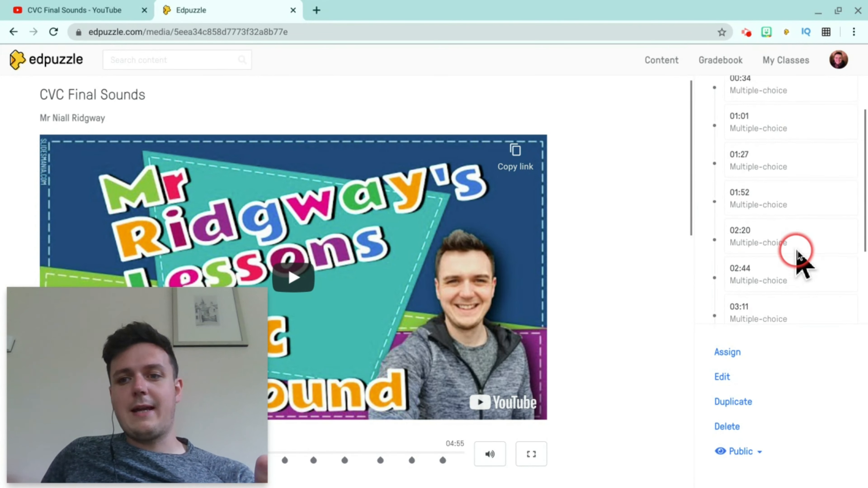
scroll(796, 258, "down", 3)
scroll(796, 257, "up", 5)
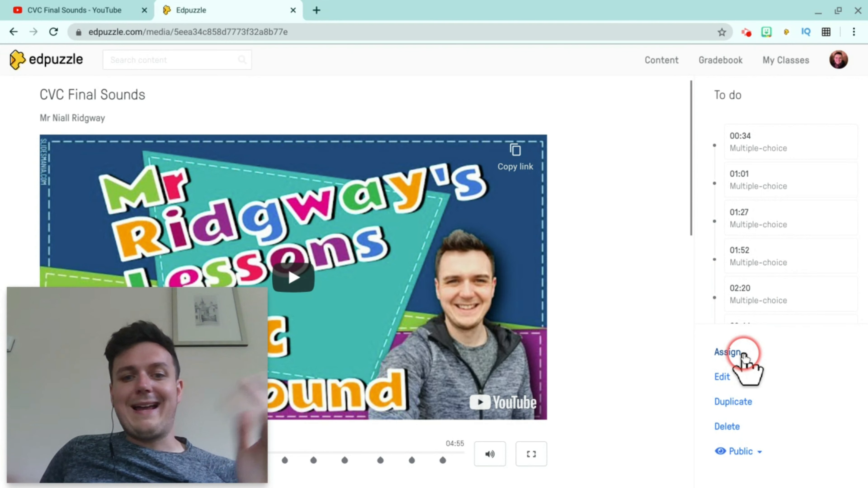
left_click(741, 350)
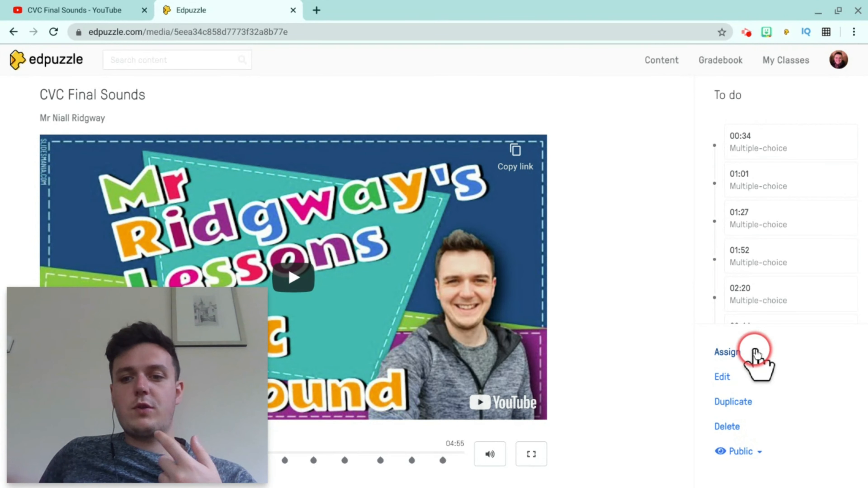
left_click(774, 355)
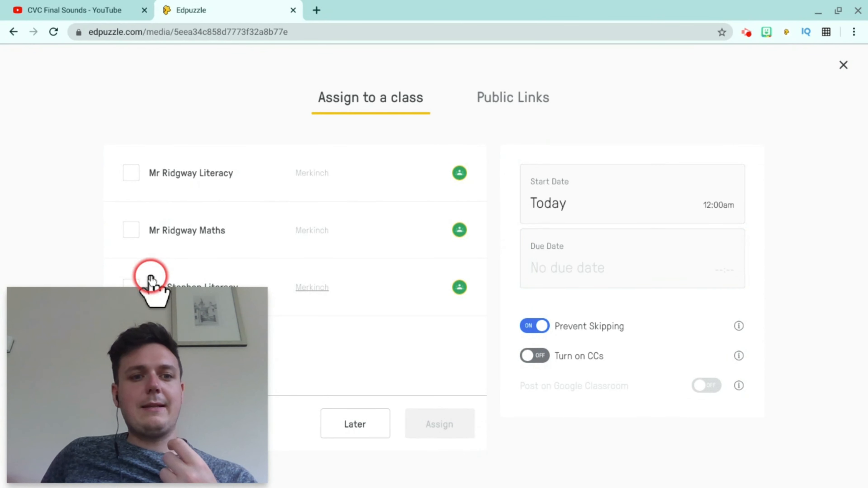
left_click(132, 175)
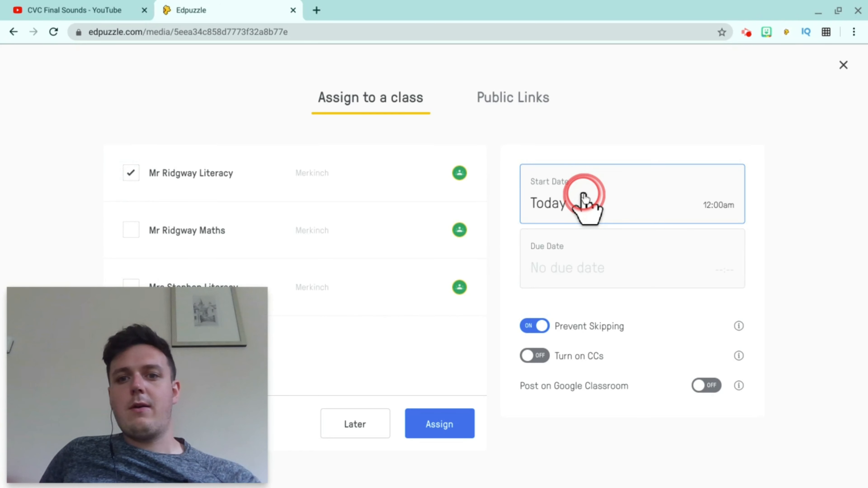
- Set the assignment's start date to 18 June 2020 at 9:00am and save it
left_click(620, 242)
left_click(482, 393)
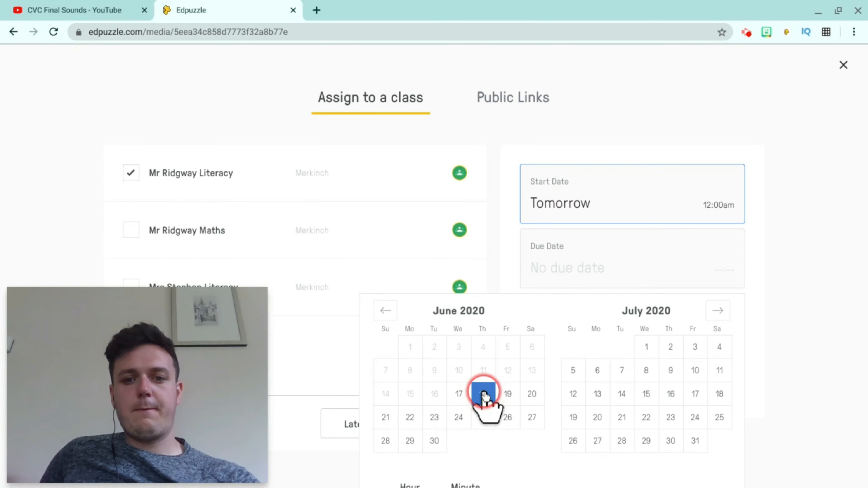
scroll(790, 243, "down", 1)
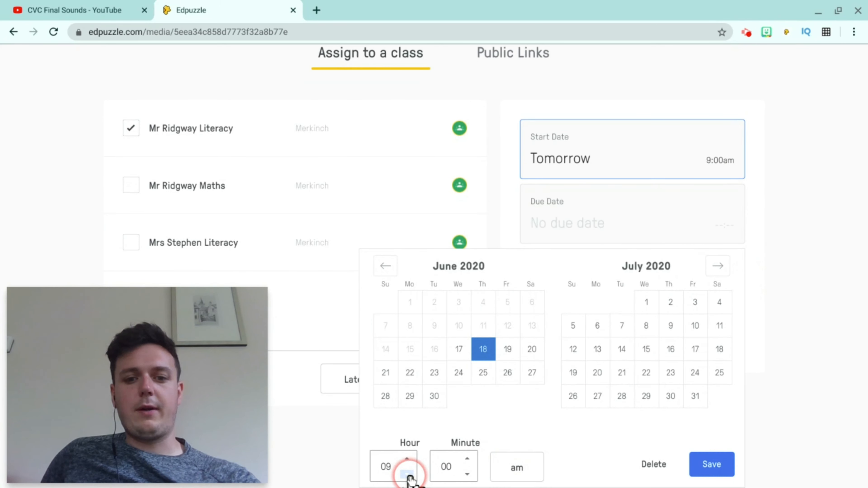
left_click(716, 465)
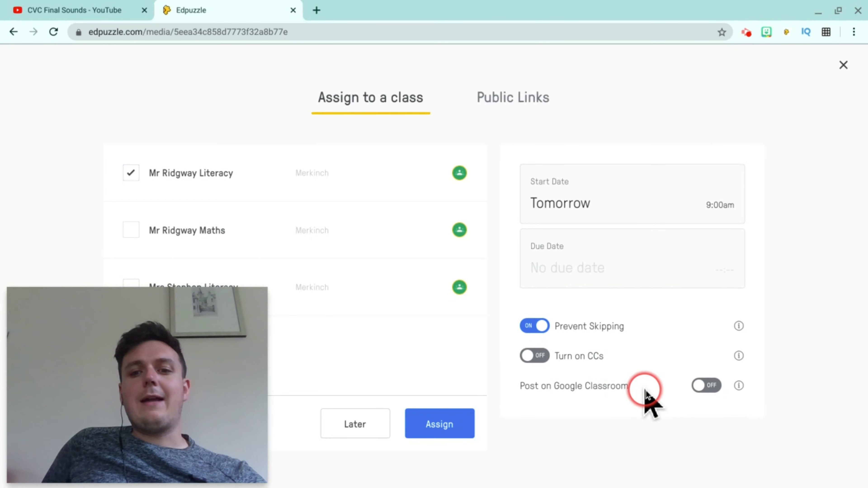
- Turn on posting to Google Classroom and assign the lesson to the selected class
left_click(715, 386)
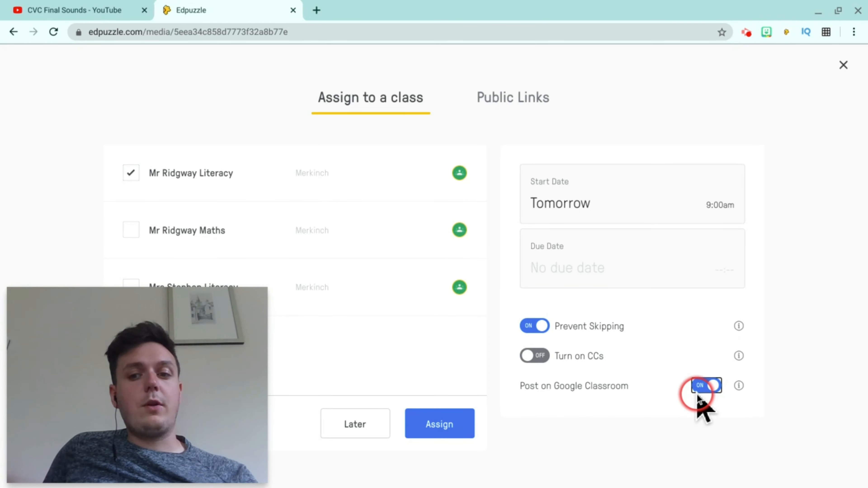
left_click(435, 427)
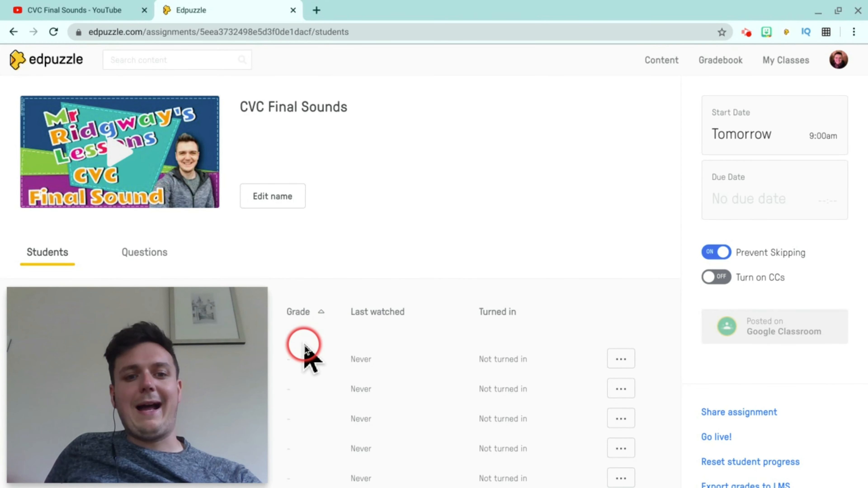
- Examine the options for the first student in the progress list and the assignment's sharing and grade export options
left_click_drag(254, 295, 186, 327)
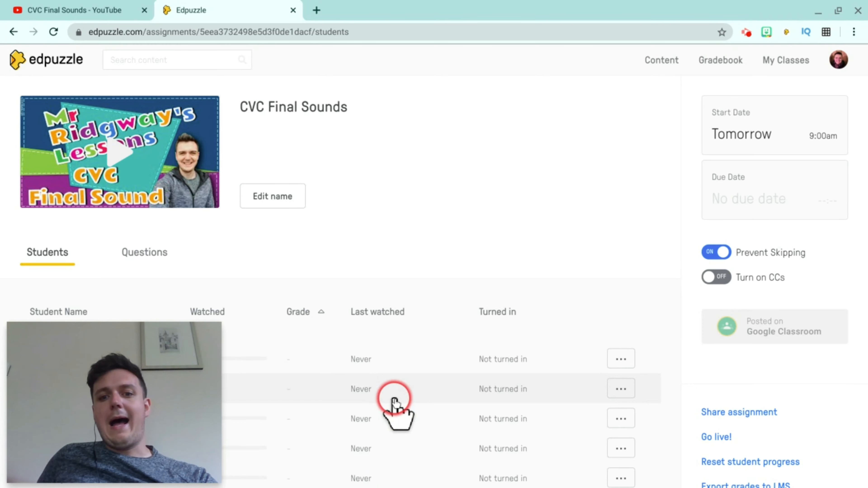
left_click(624, 359)
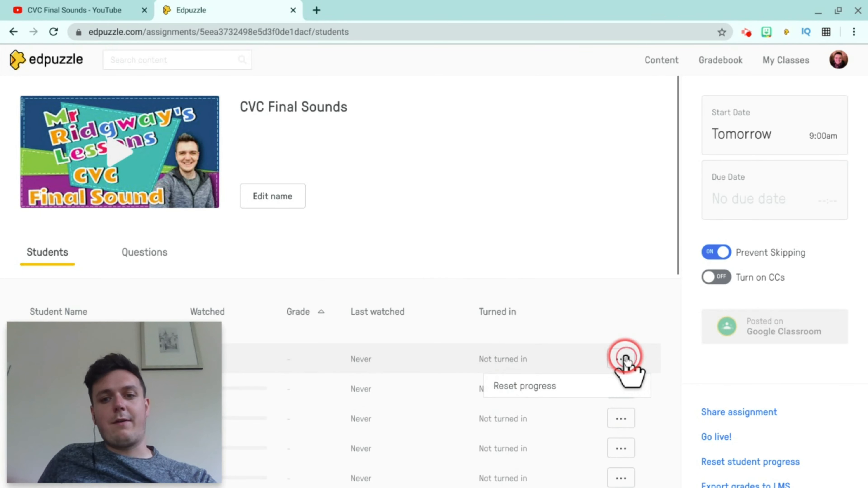
left_click(612, 265)
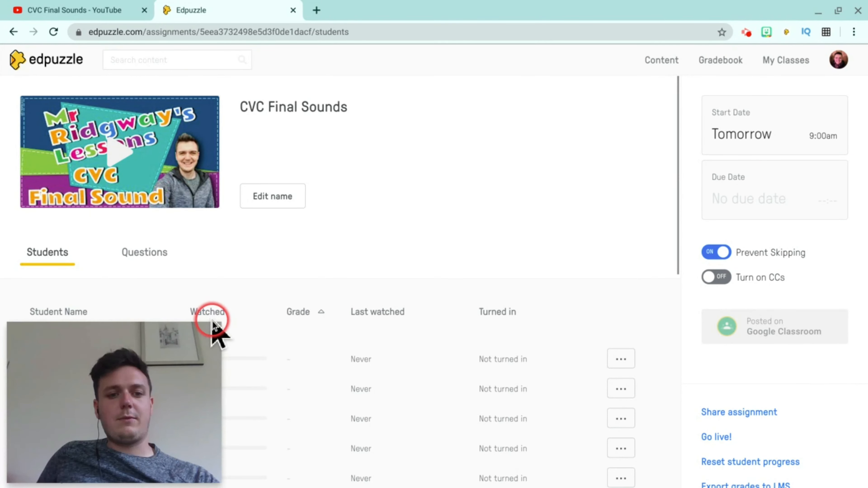
left_click_drag(217, 324, 273, 255)
scroll(821, 325, "down", 2)
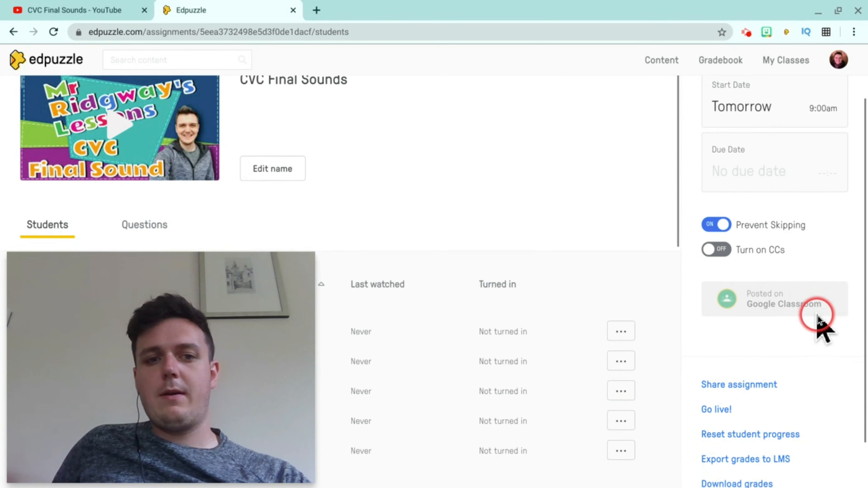